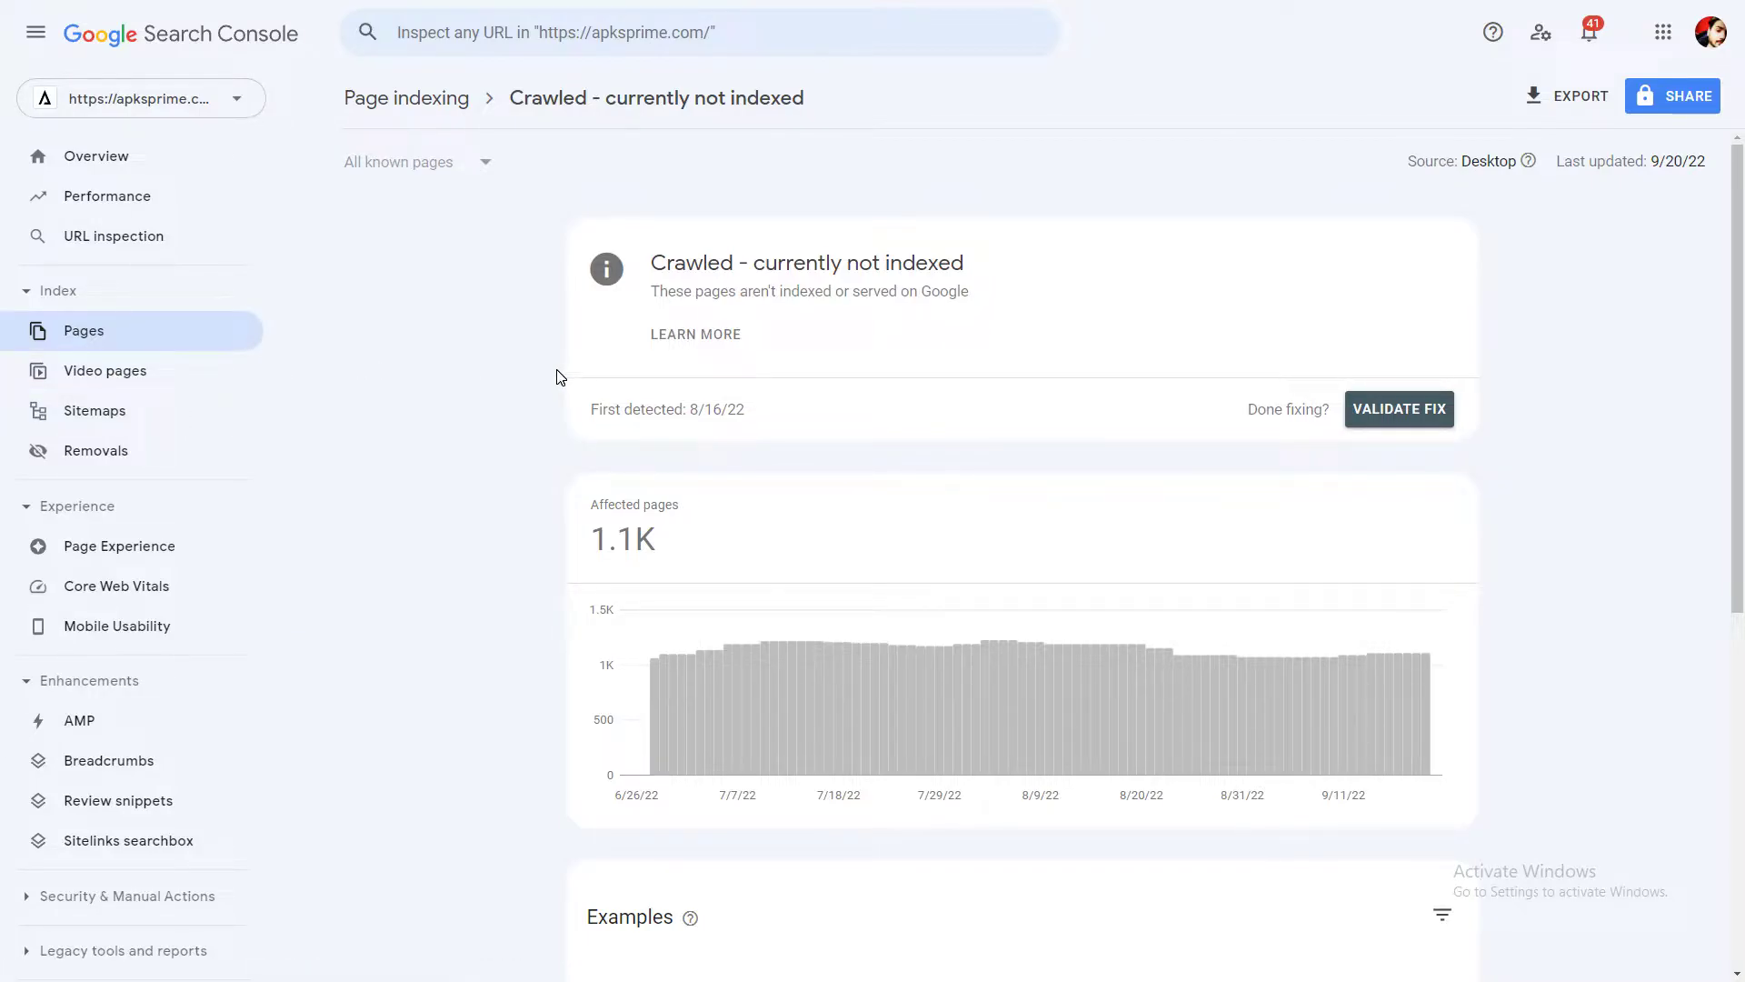
From the Pages overview, reopen the 'Crawled – currently not indexed' report listing 1.1K affected pages.
{"action": "left_click", "coordinate": [136, 329]}
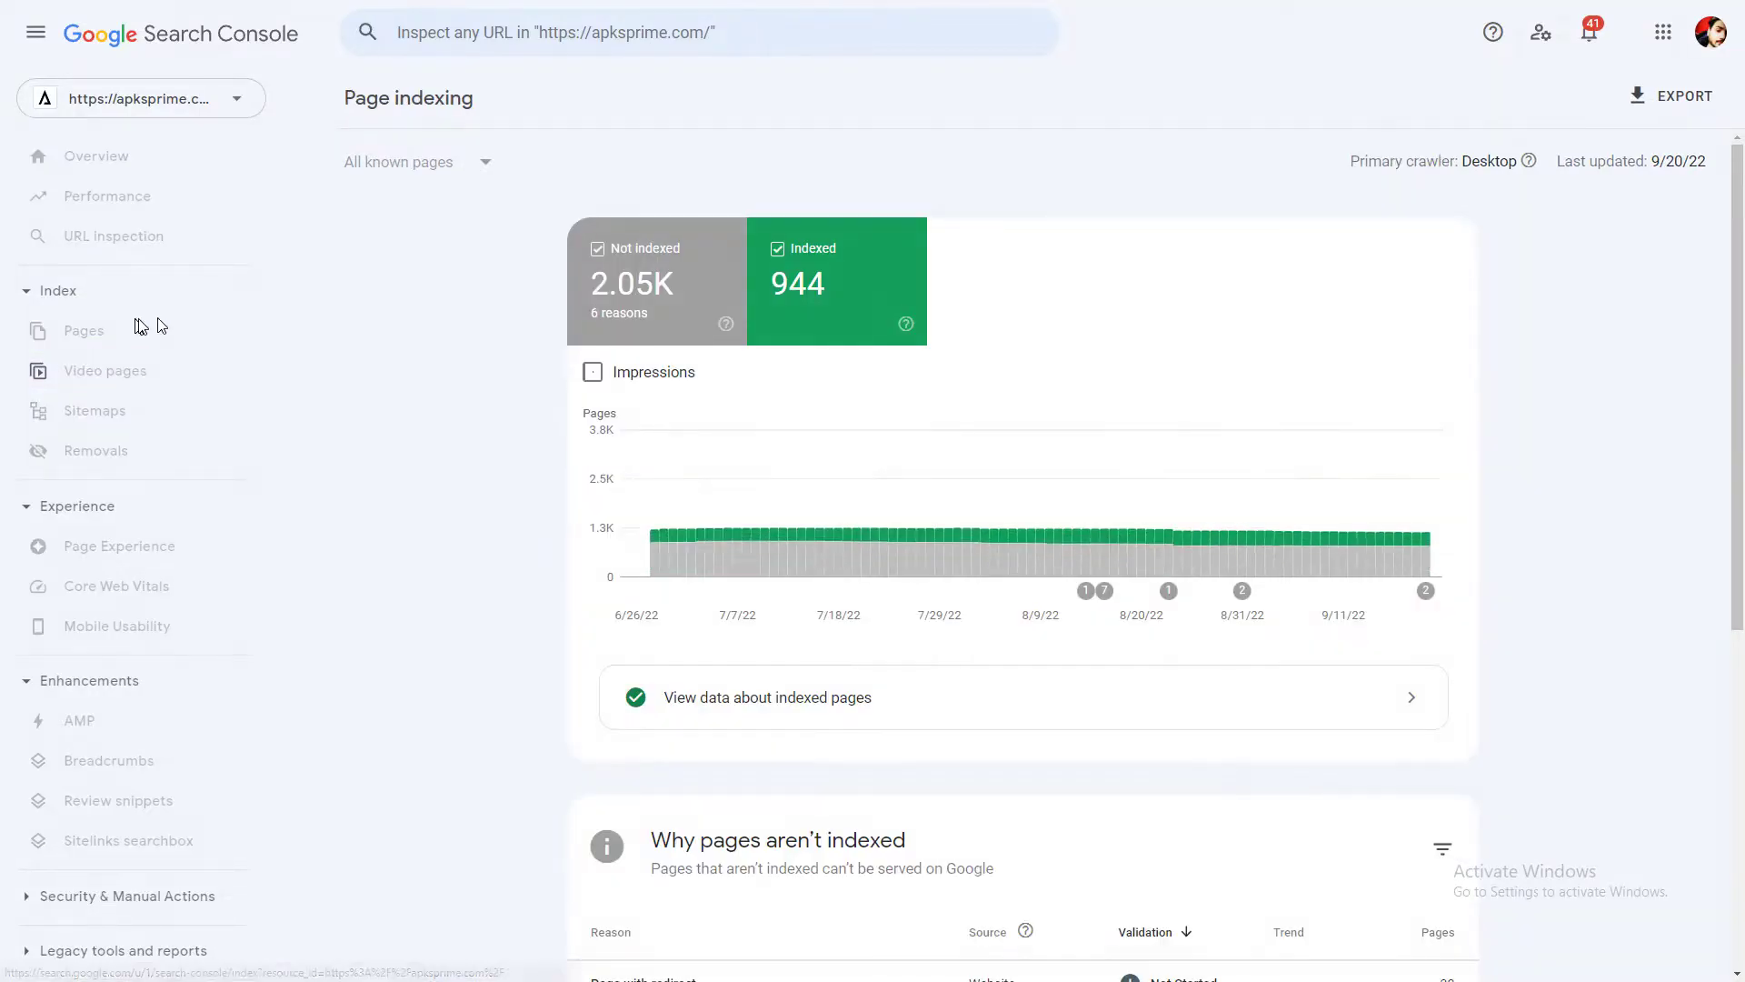
{"action": "scroll", "coordinate": [738, 503], "scroll_direction": "down", "scroll_amount": 6}
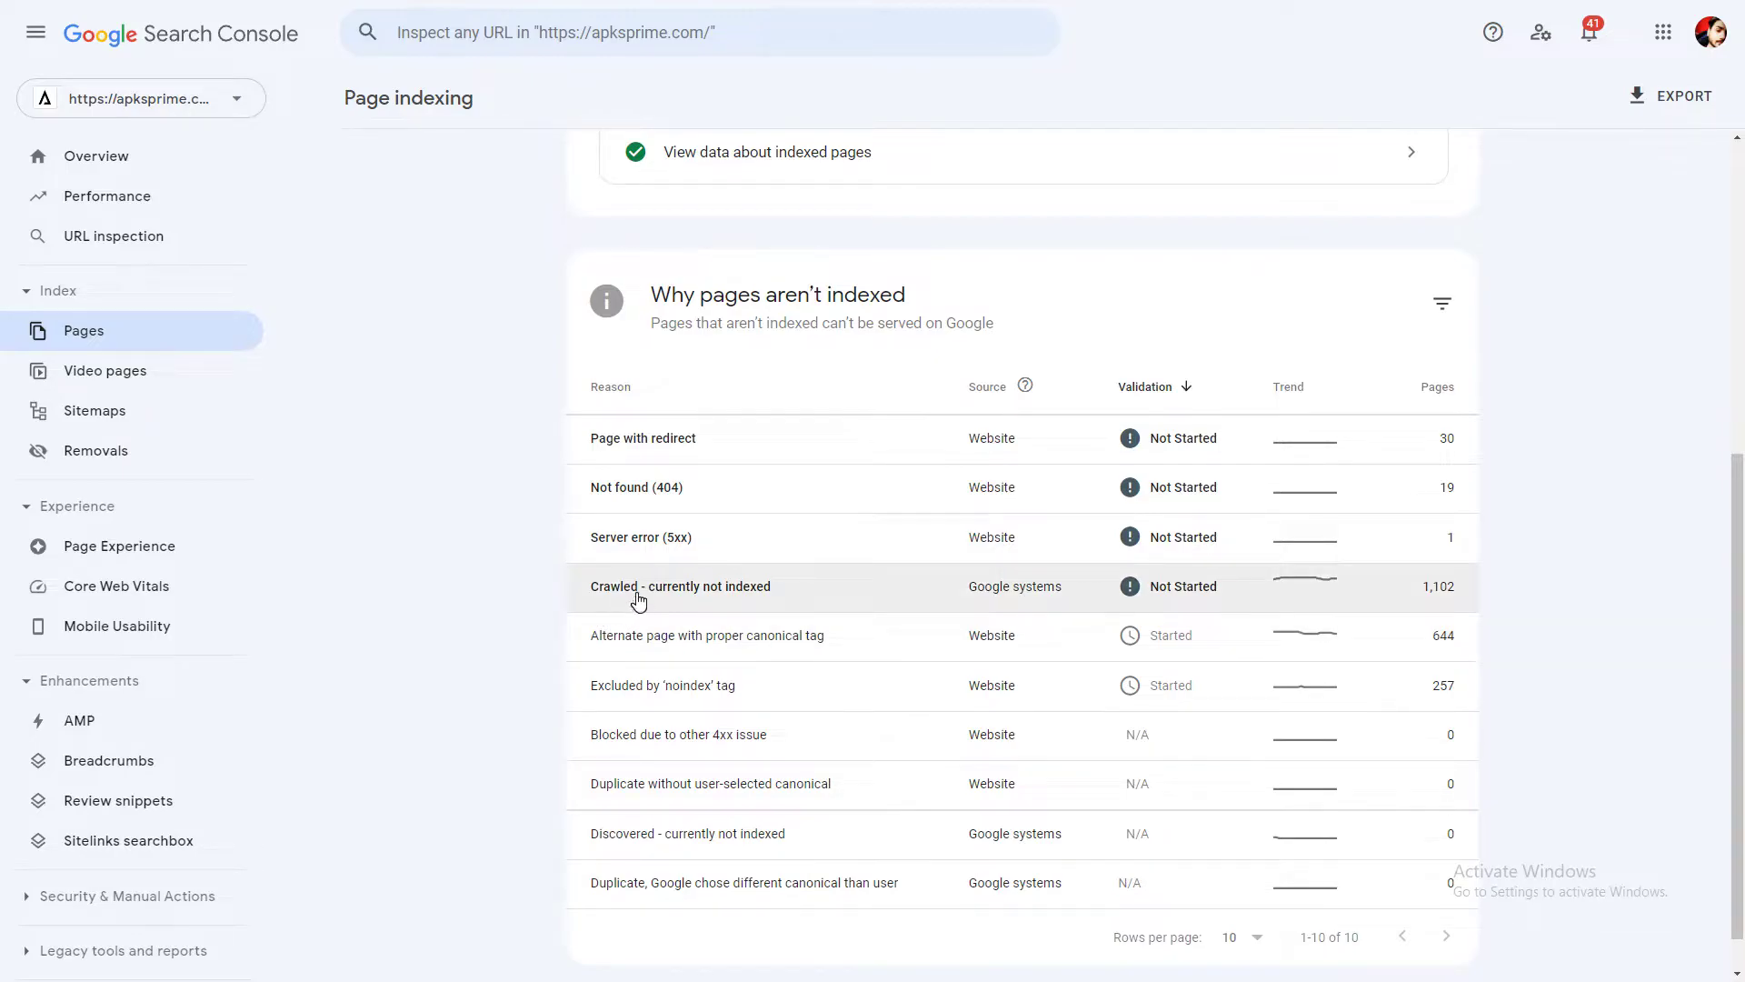
{"action": "left_click", "coordinate": [639, 600]}
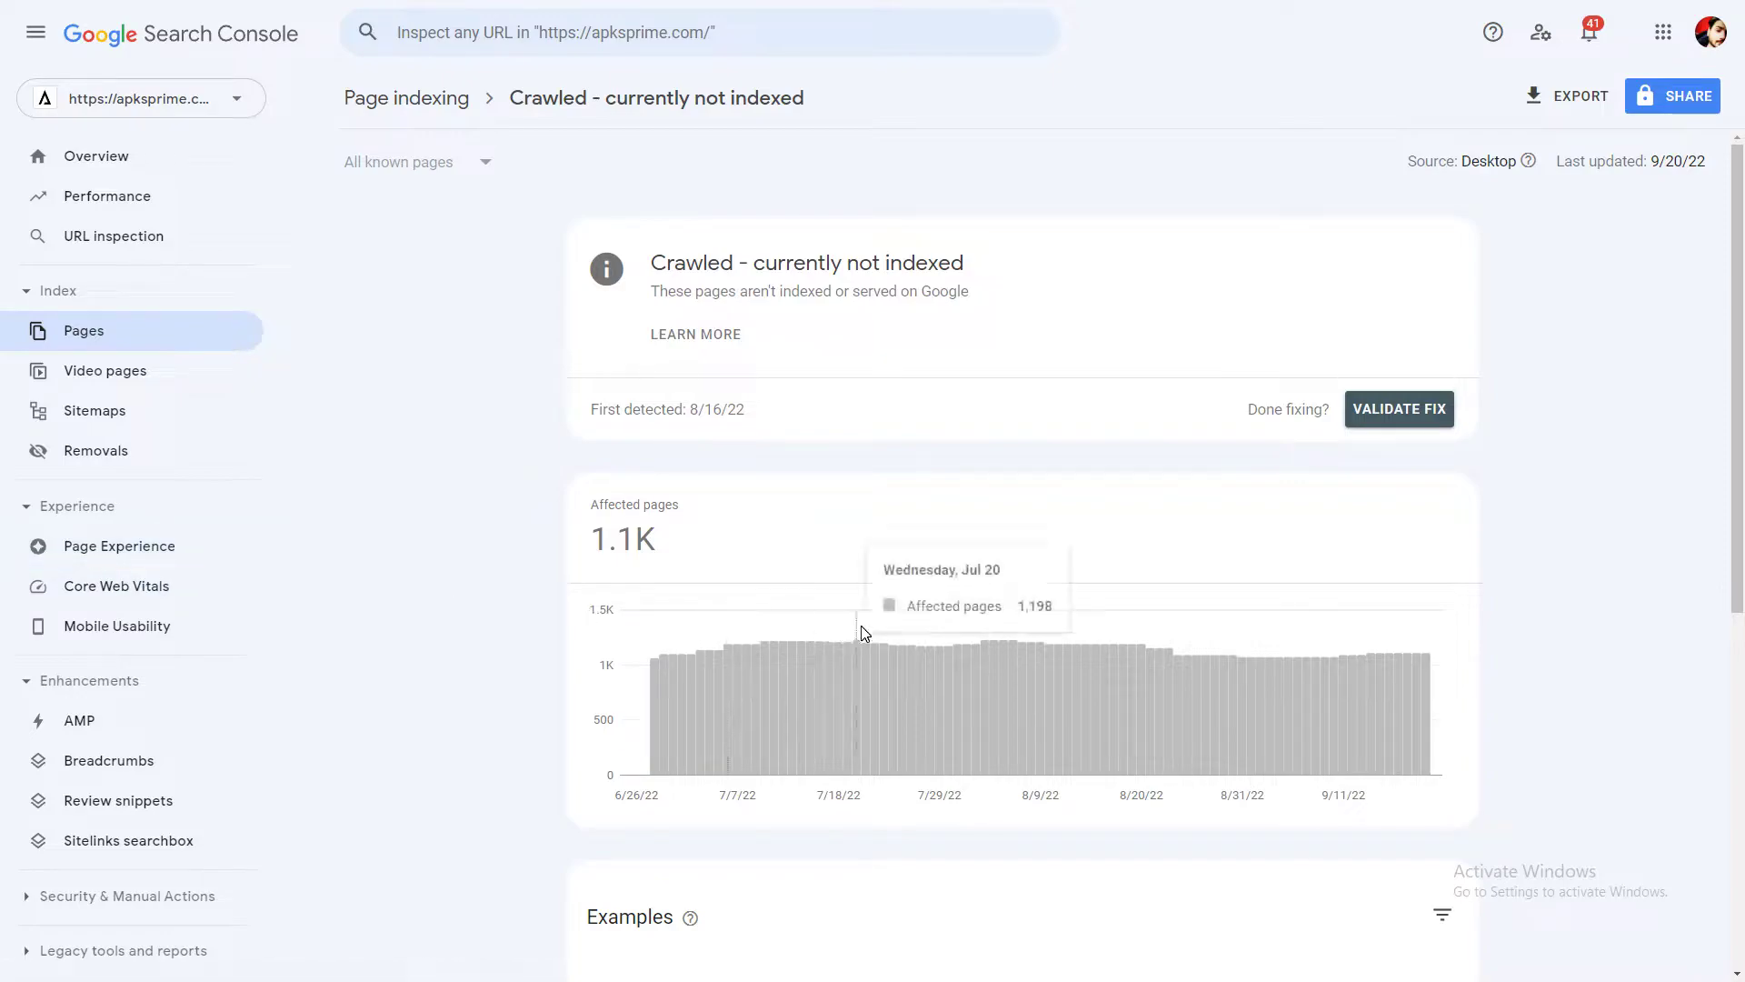
Copy the first example URL and inspect it in Inspect URL, revealing it is not on Google.
{"action": "scroll", "coordinate": [656, 582], "scroll_direction": "down", "scroll_amount": 1}
{"action": "scroll", "coordinate": [656, 582], "scroll_direction": "down", "scroll_amount": 4}
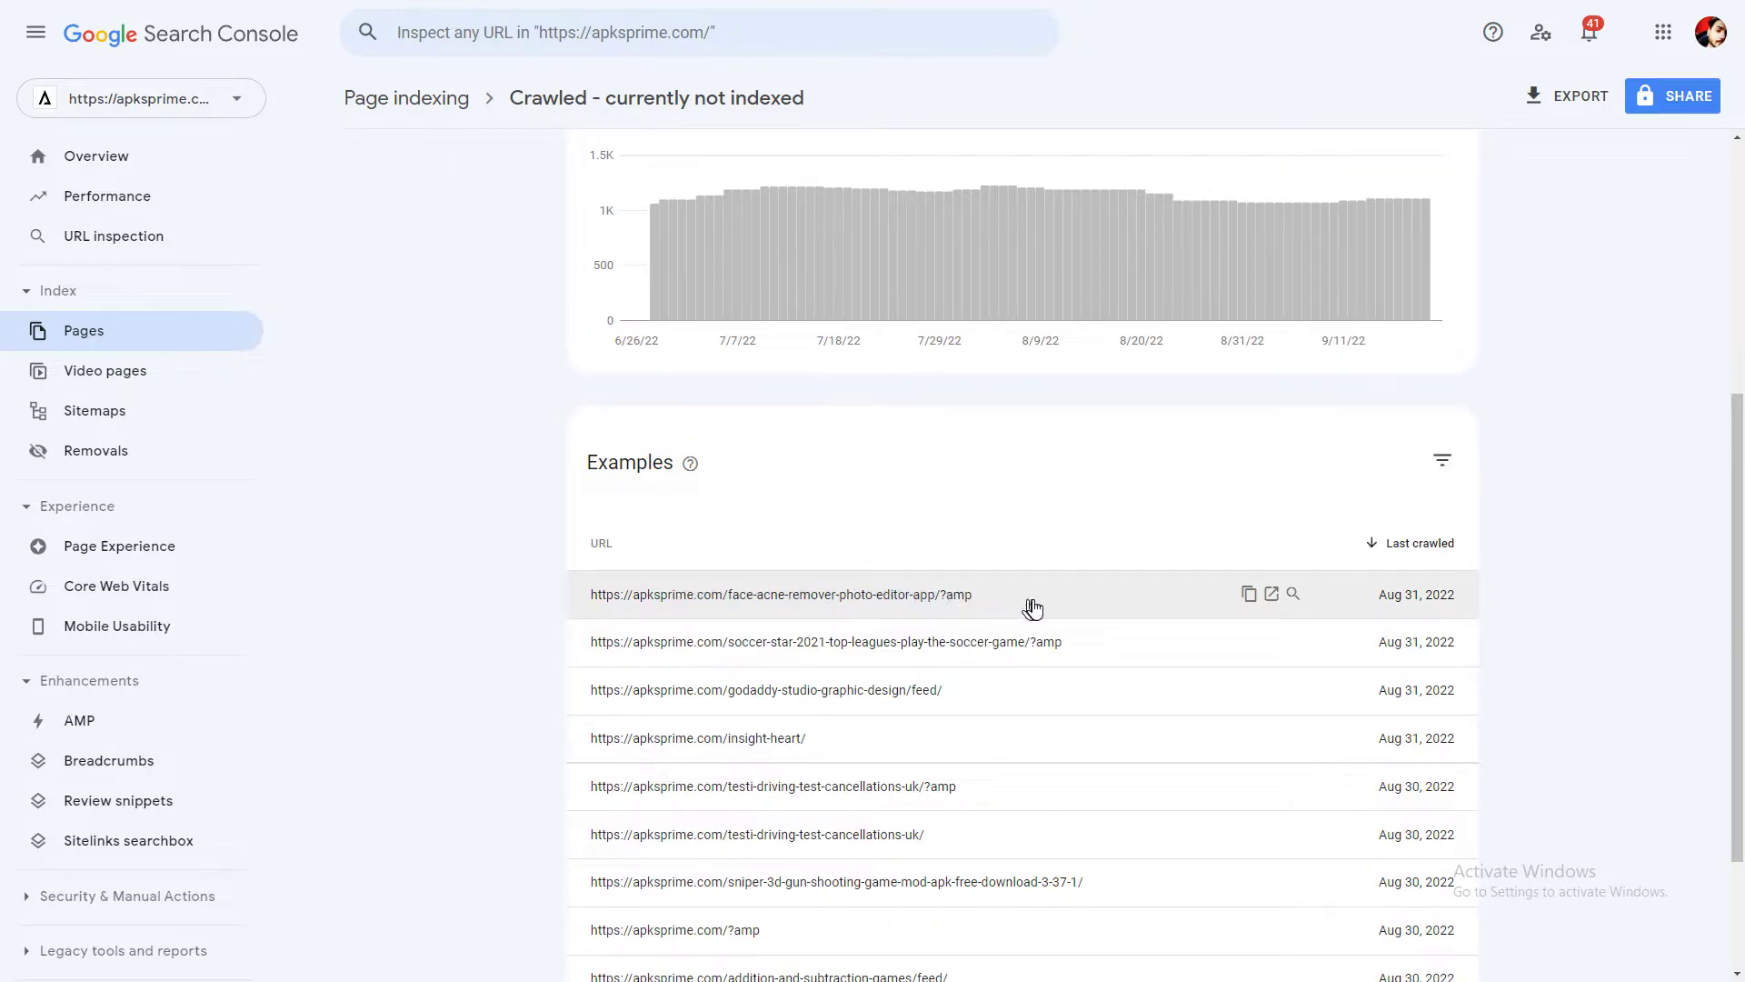
{"action": "left_click_drag", "start_coordinate": [1027, 604], "coordinate": [590, 605]}
{"action": "key", "text": "ctrl+c"}
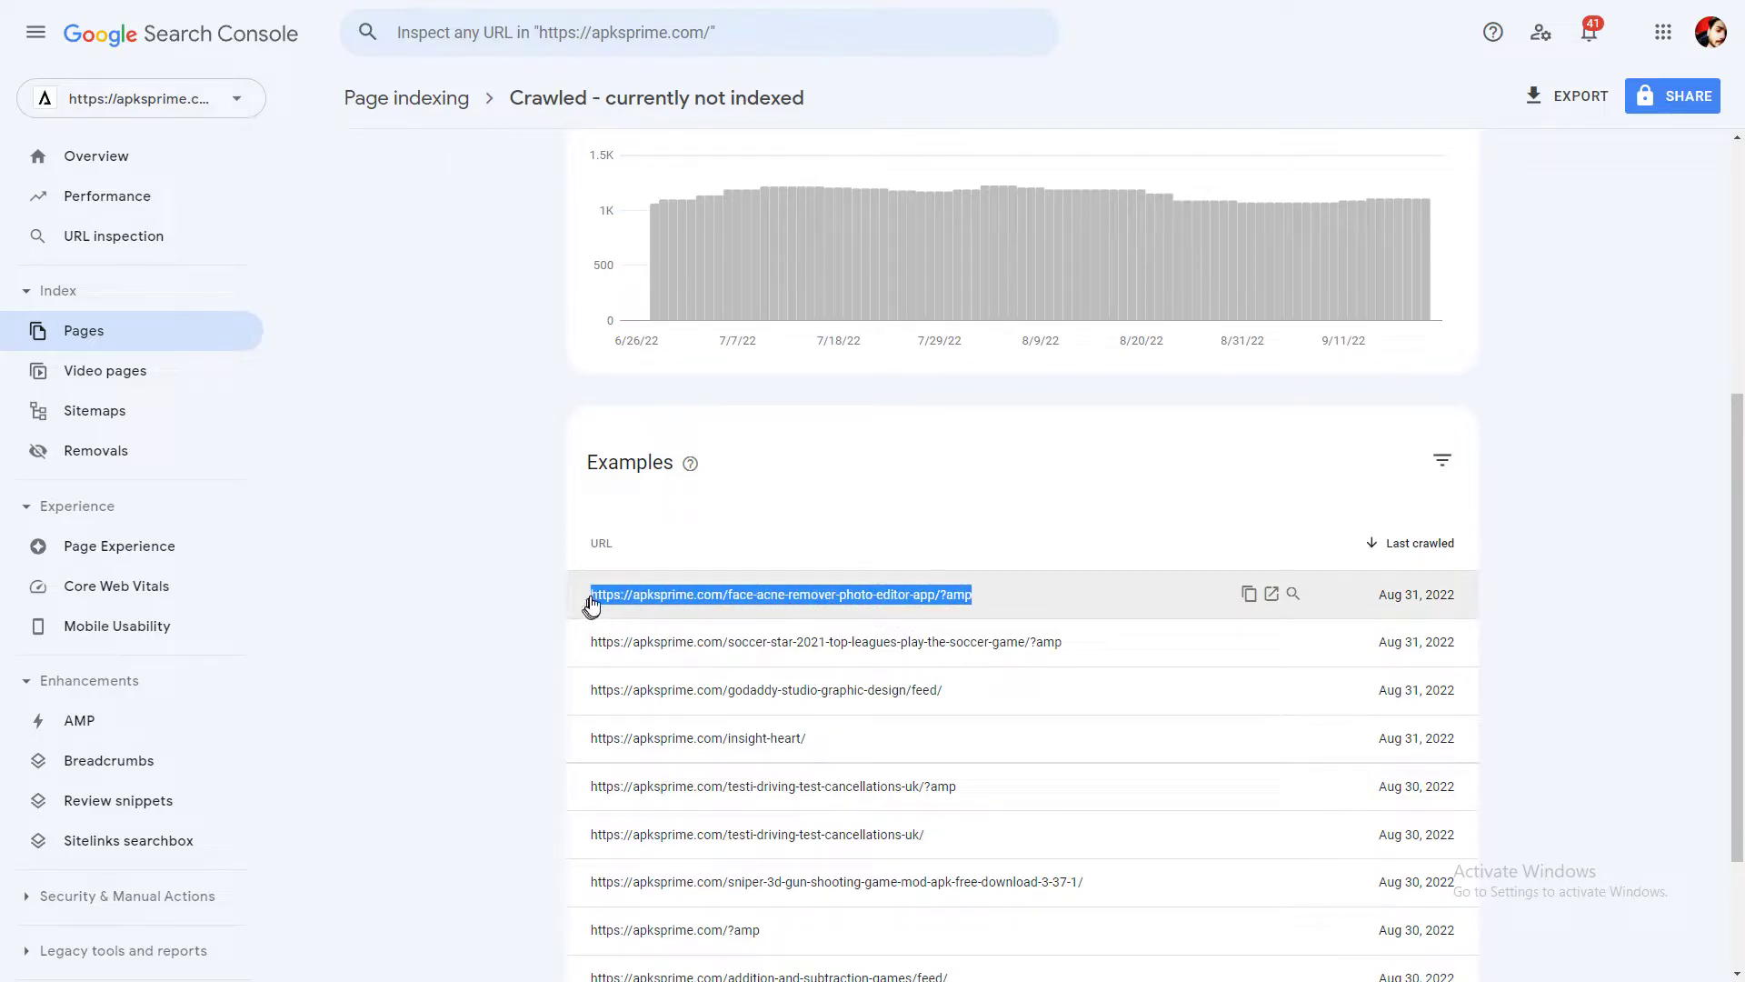
{"action": "scroll", "coordinate": [588, 281], "scroll_direction": "up", "scroll_amount": 2}
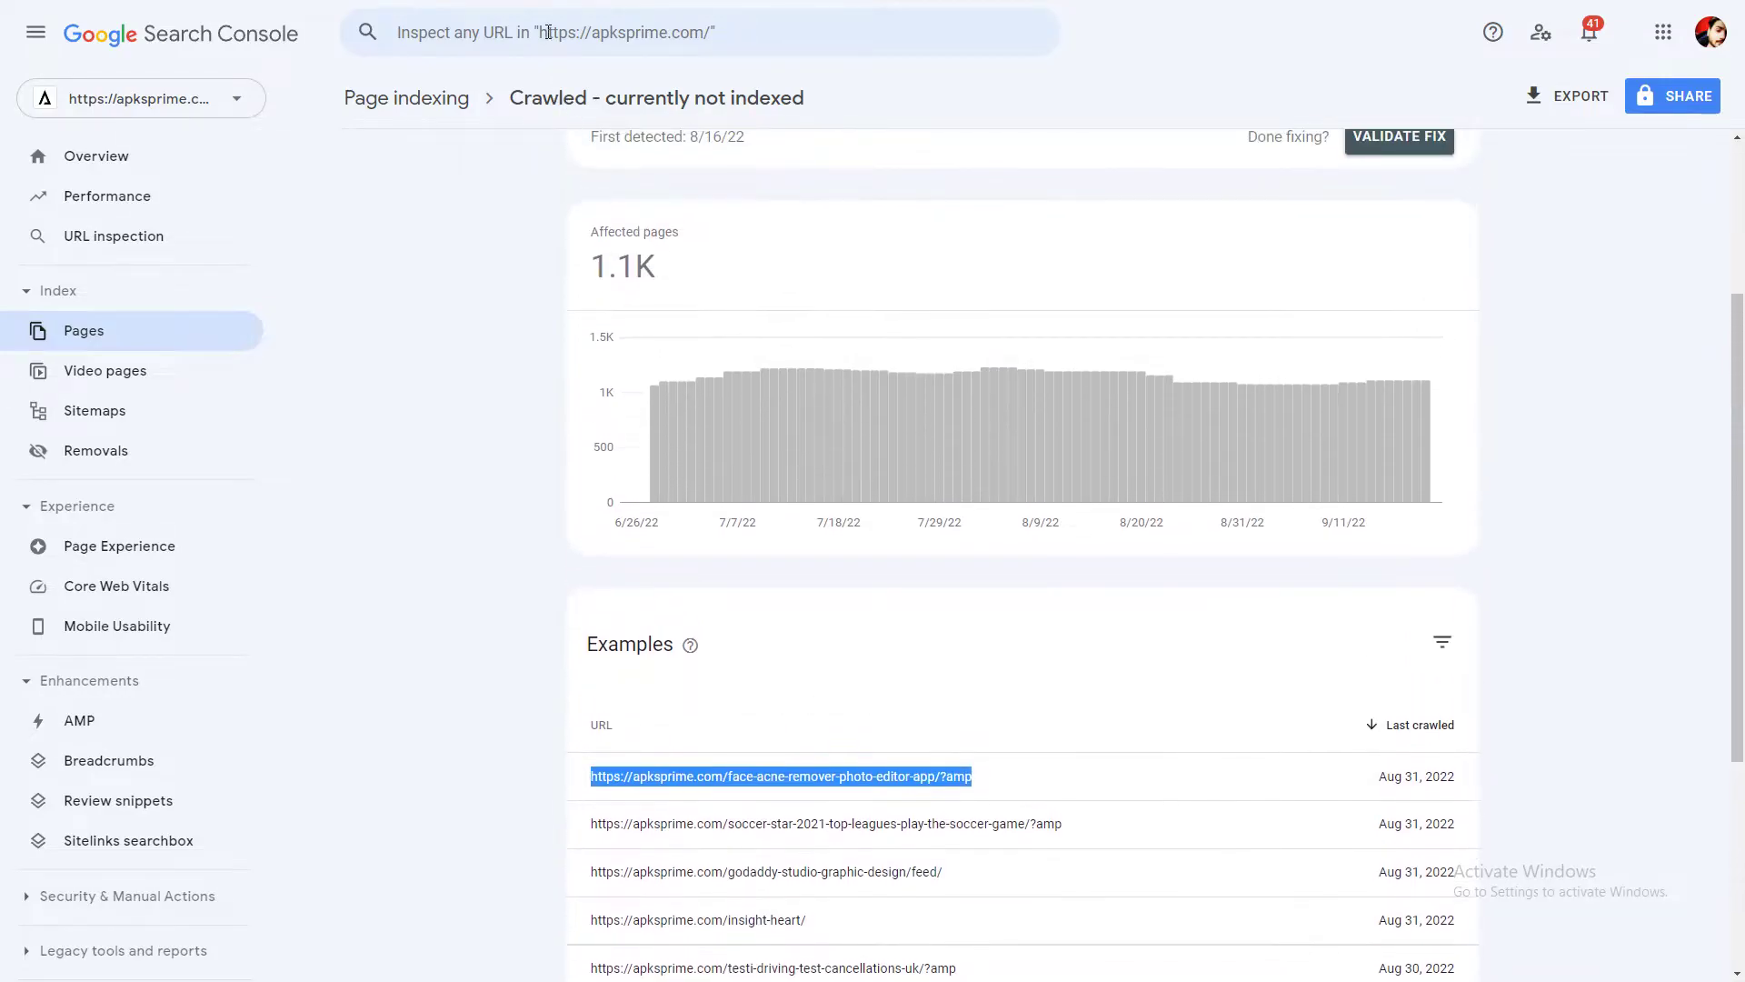
{"action": "left_click", "coordinate": [556, 34]}
{"action": "key", "text": "ctrl+v"}
{"action": "key", "text": "Return"}
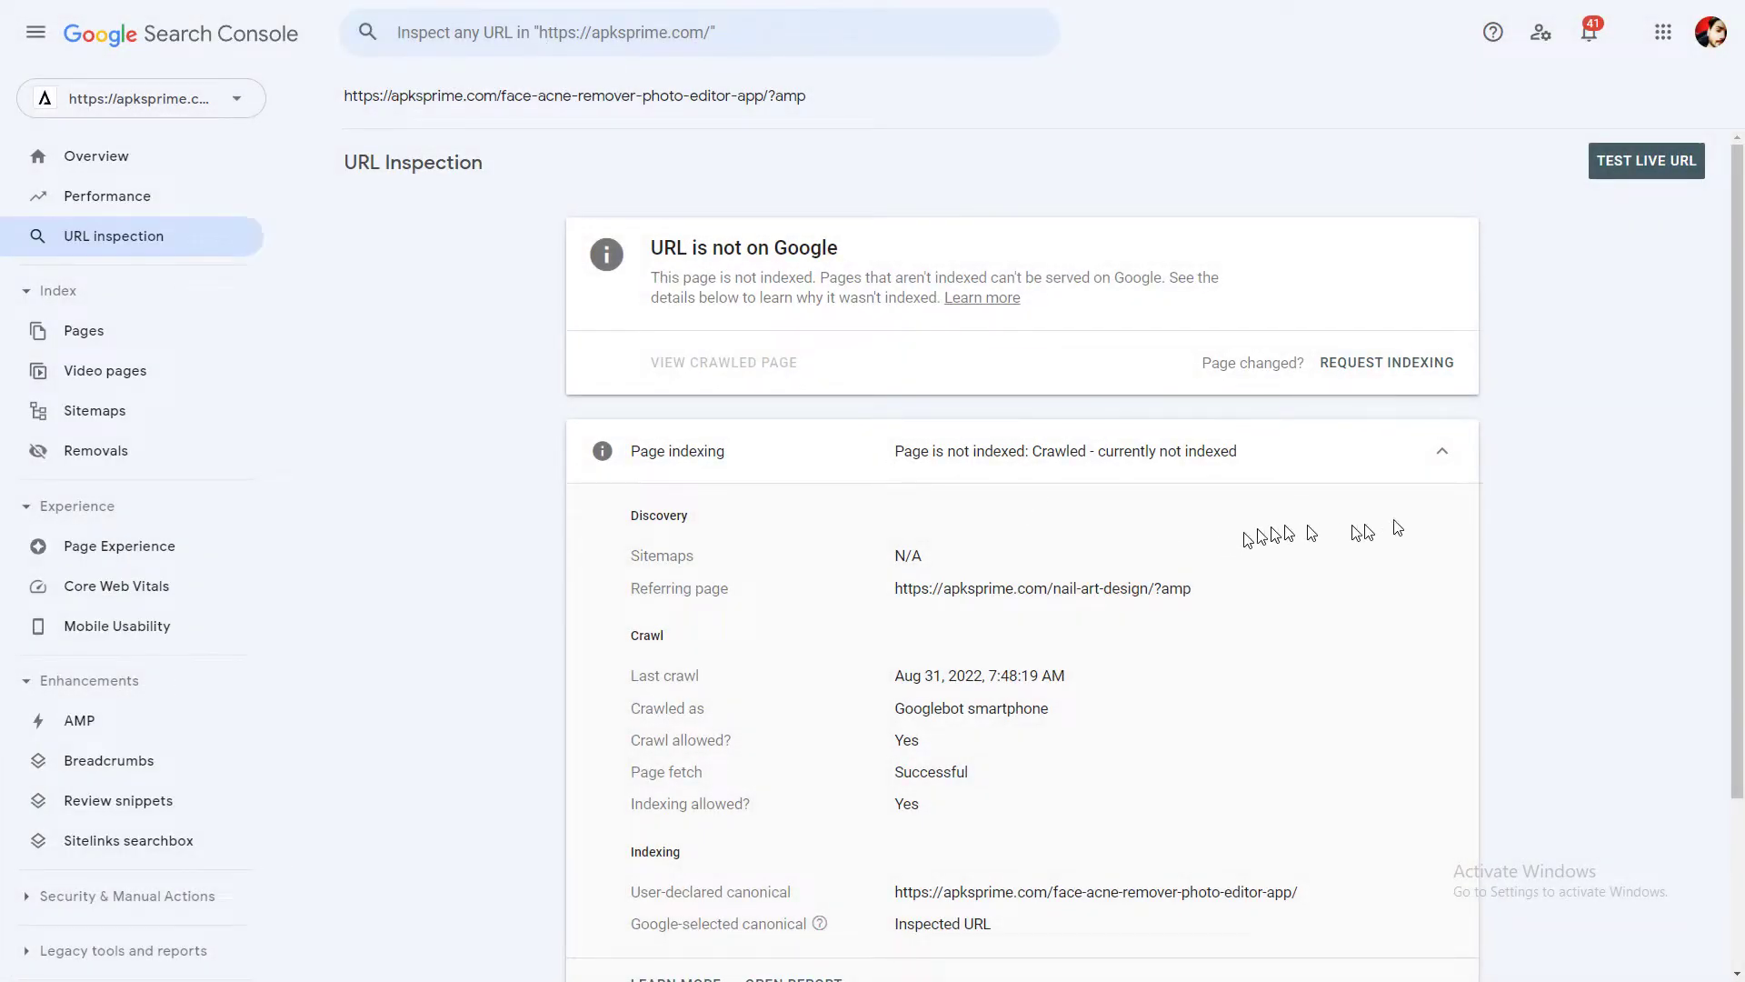
Run a live URL test and highlight the page fetch result 'Failed: Robots.txt unreachable'.
{"action": "left_click", "coordinate": [1636, 171]}
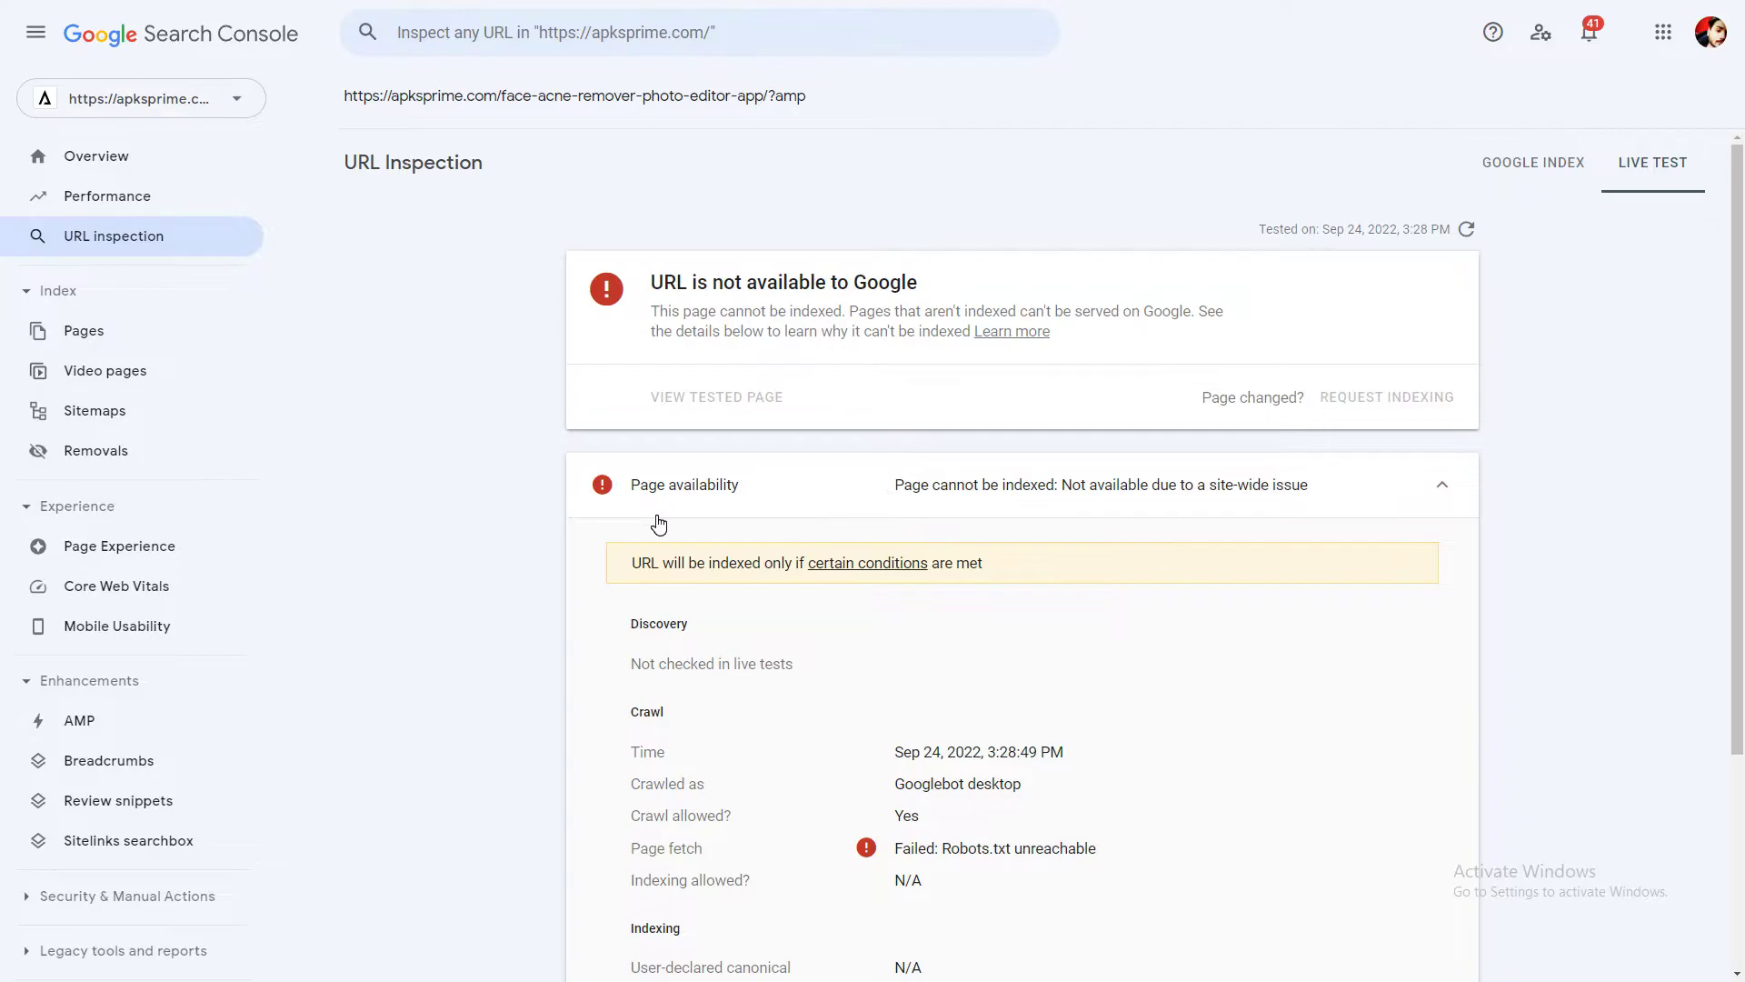
{"action": "scroll", "coordinate": [658, 524], "scroll_direction": "down", "scroll_amount": 2}
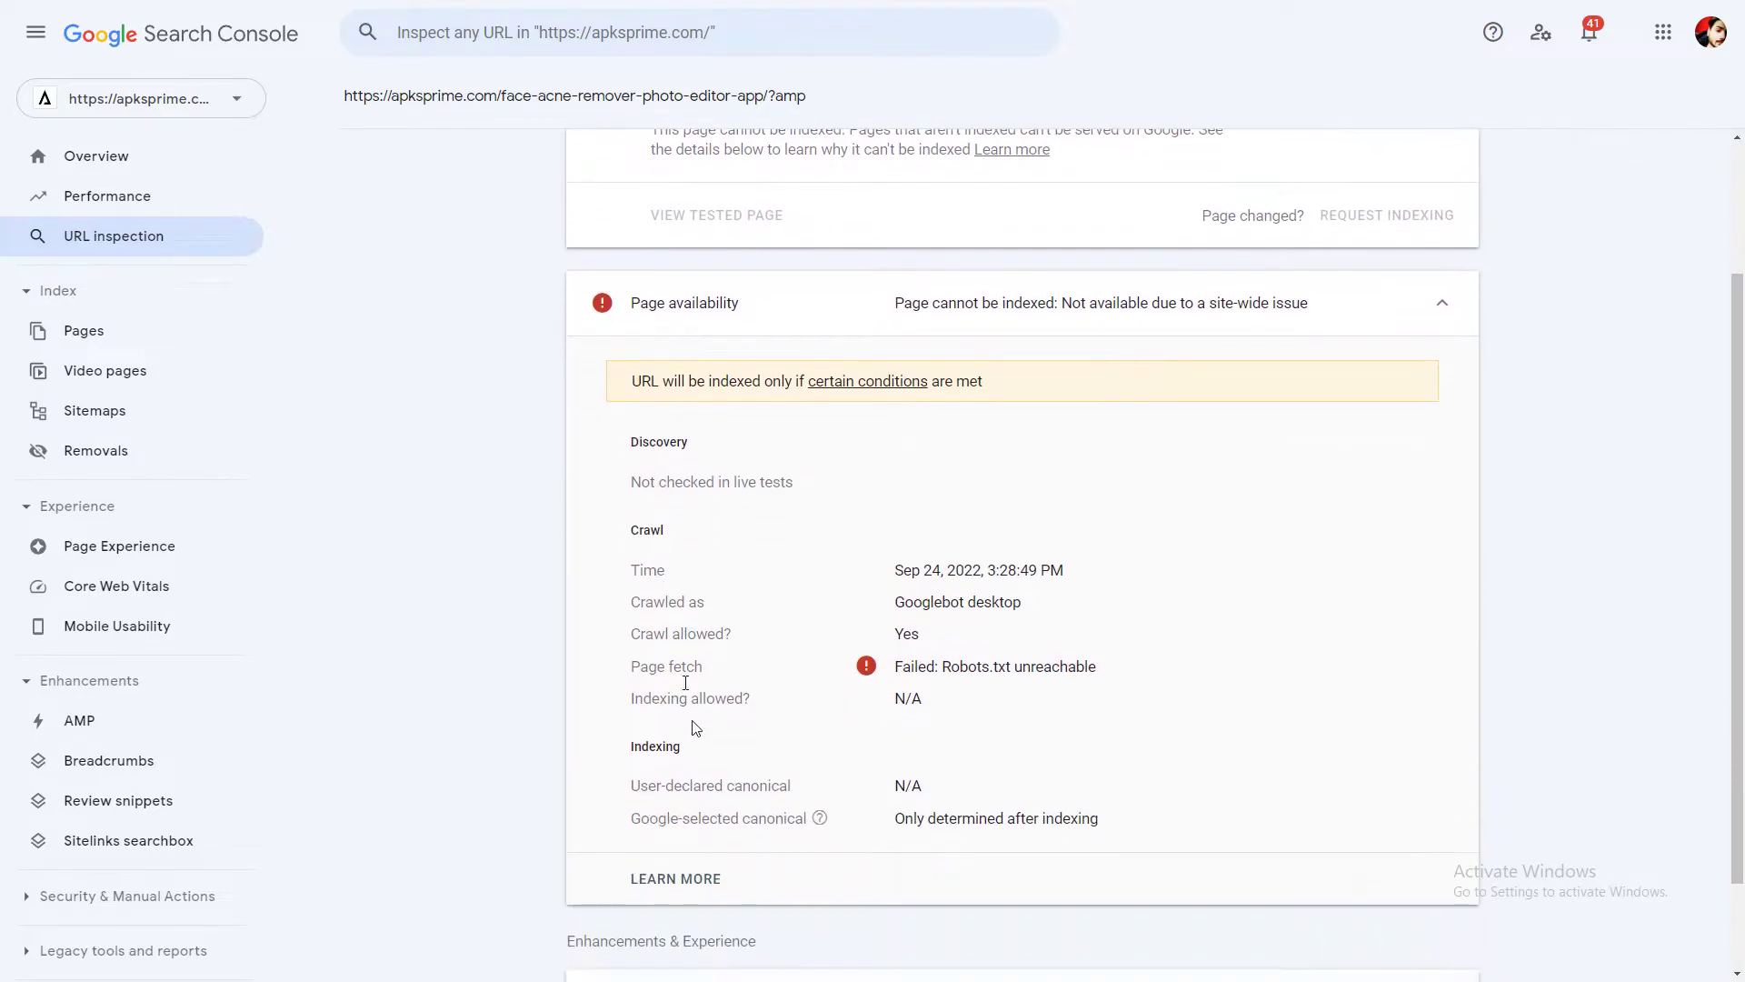
{"action": "left_click_drag", "start_coordinate": [626, 638], "coordinate": [732, 636]}
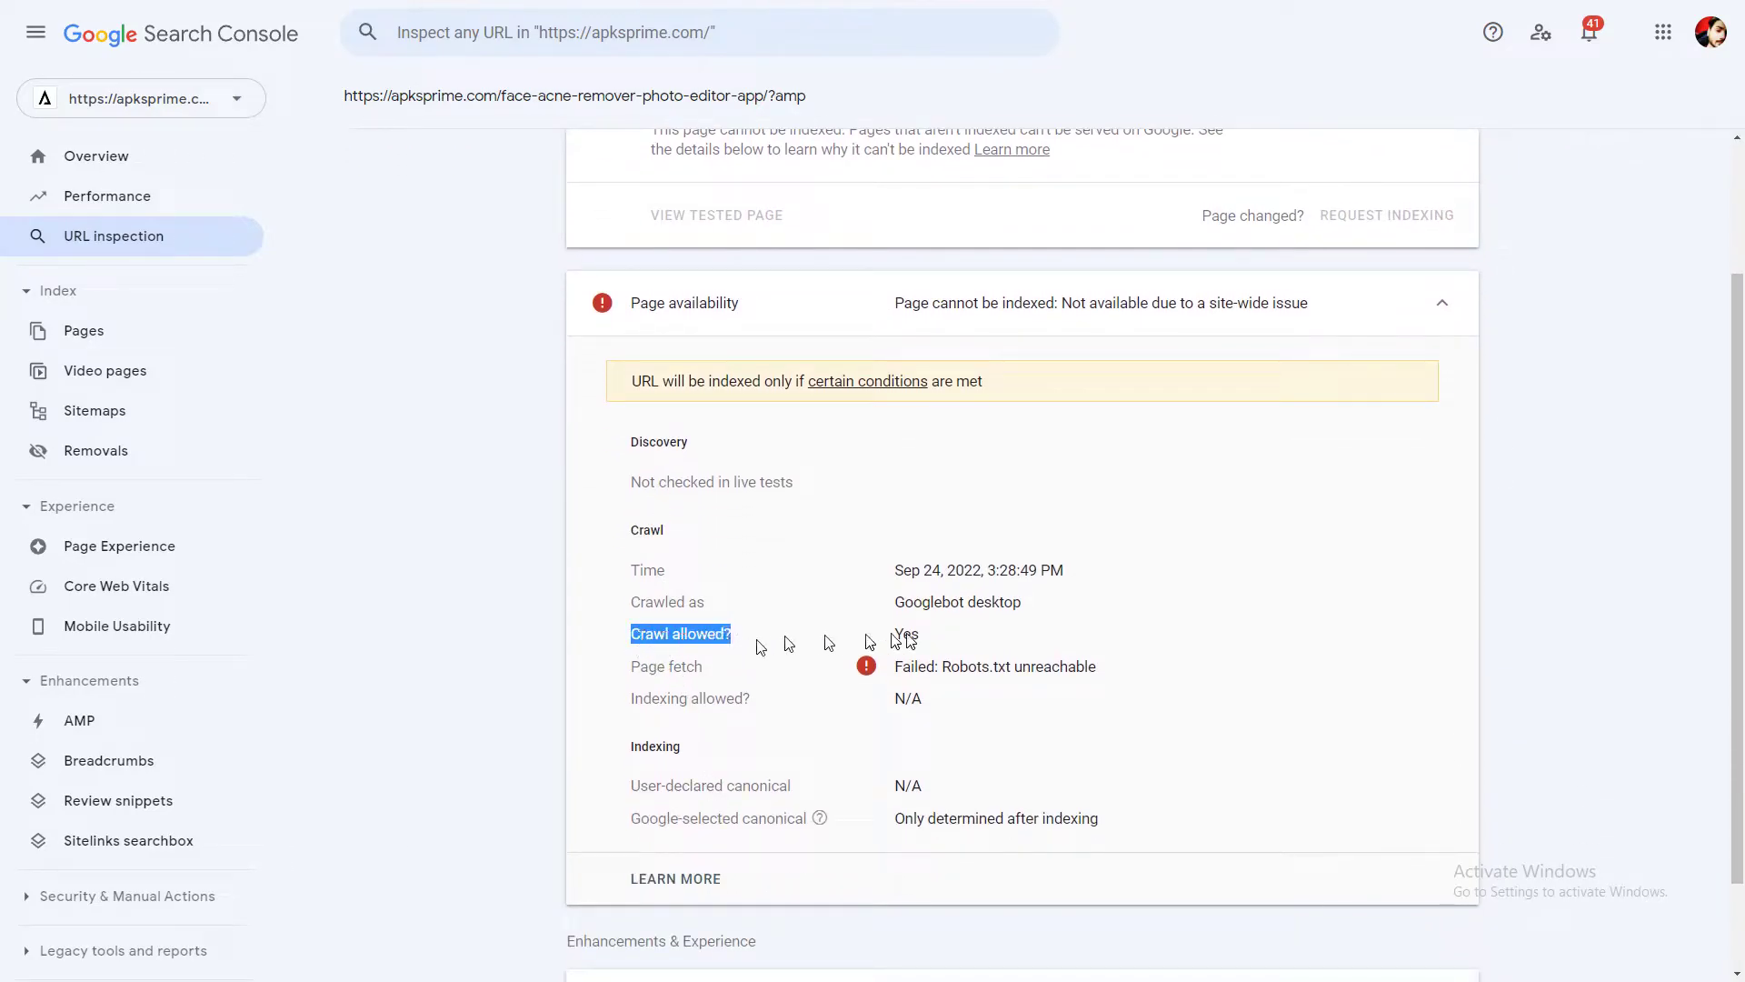
{"action": "left_click_drag", "start_coordinate": [925, 634], "coordinate": [889, 634]}
{"action": "left_click", "coordinate": [1256, 697]}
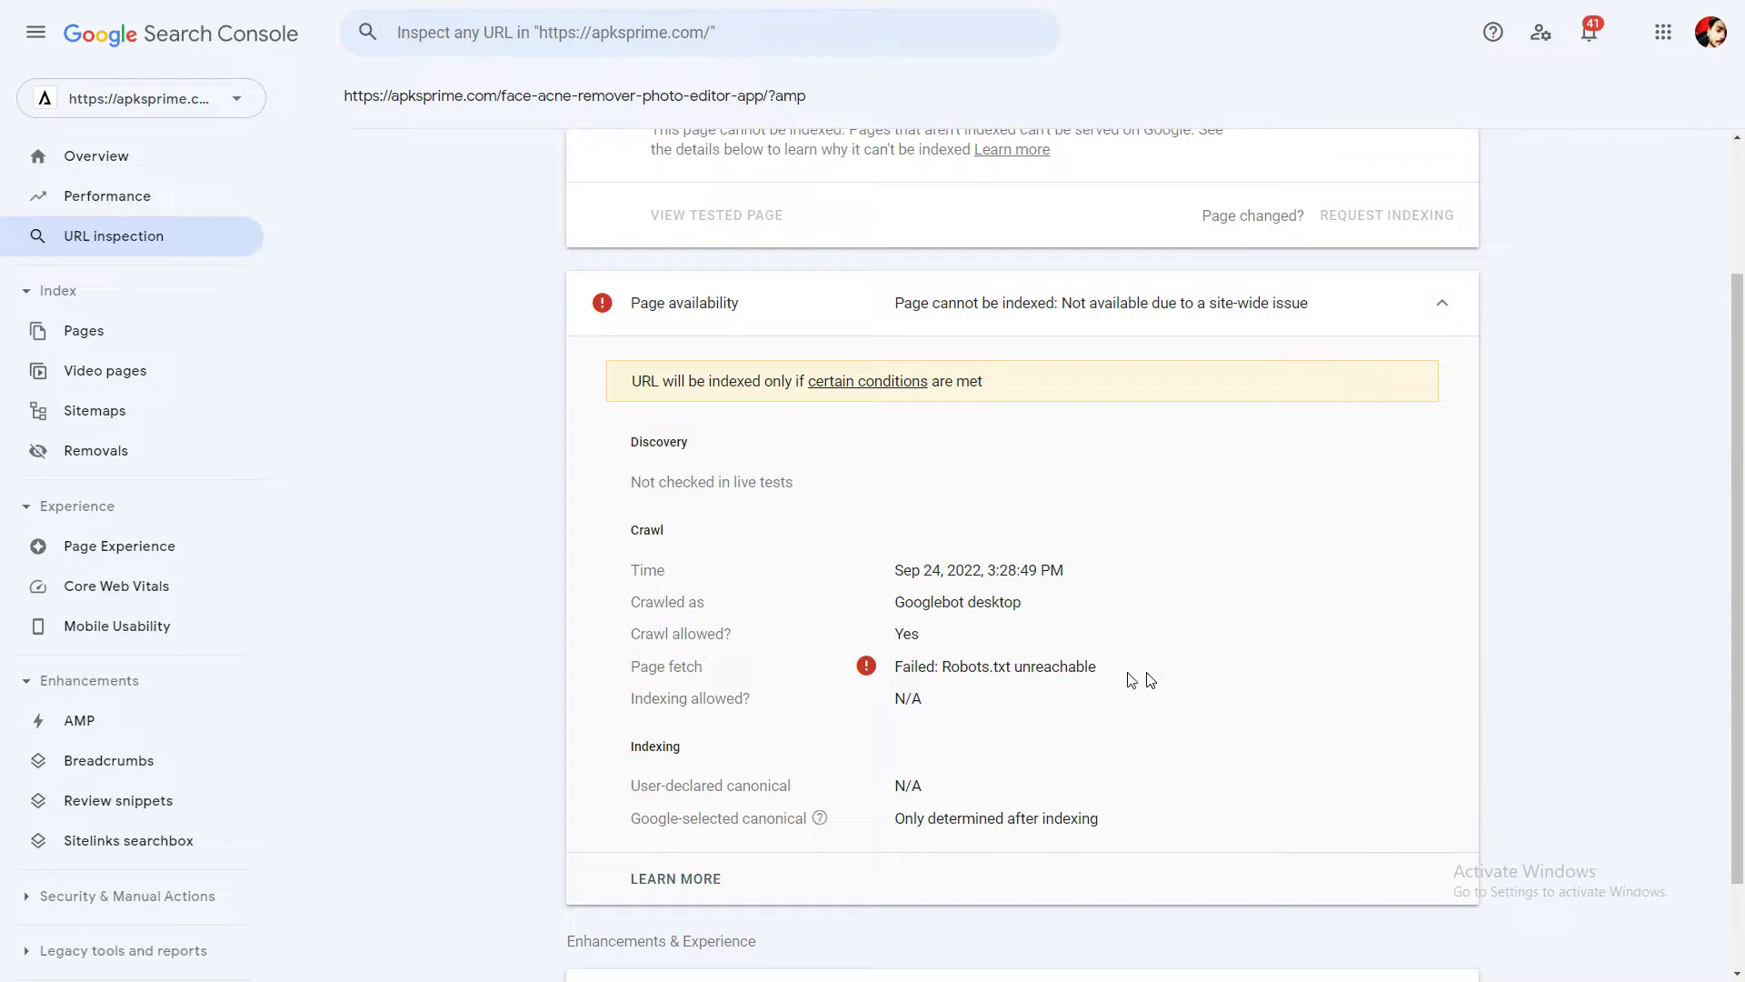
{"action": "left_click_drag", "start_coordinate": [1100, 669], "coordinate": [903, 674]}
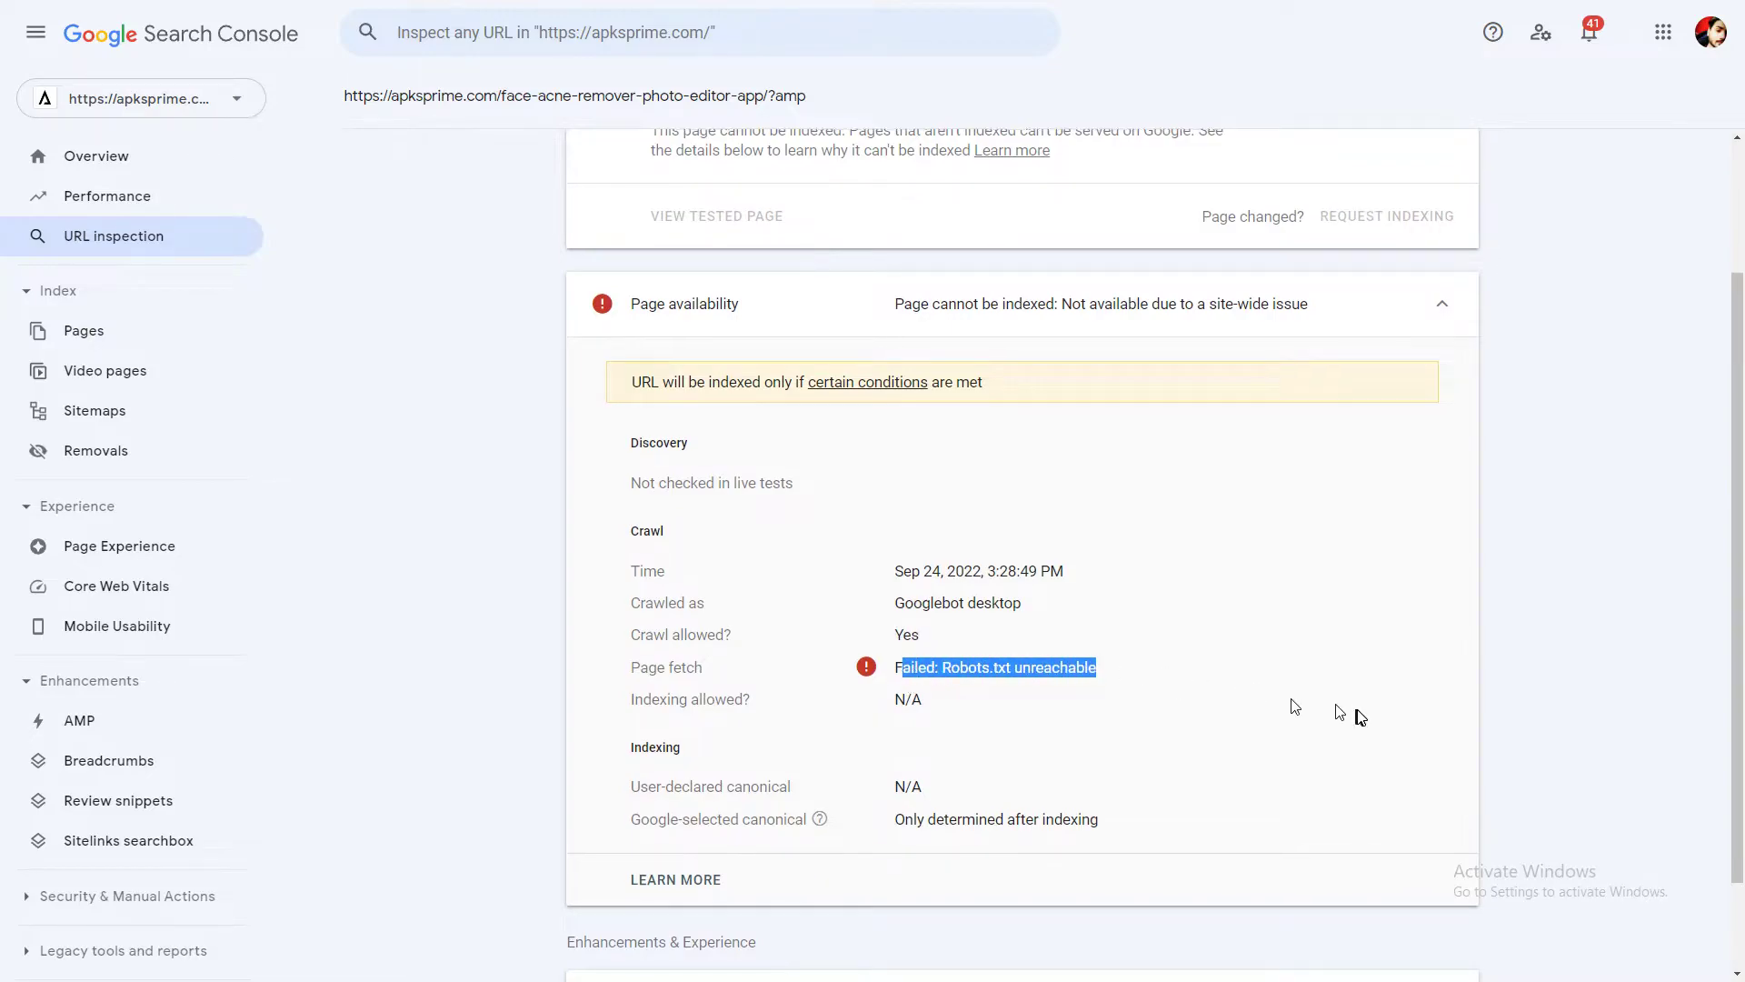
{"action": "scroll", "coordinate": [1402, 685], "scroll_direction": "up", "scroll_amount": 2}
{"action": "left_click", "coordinate": [1473, 523]}
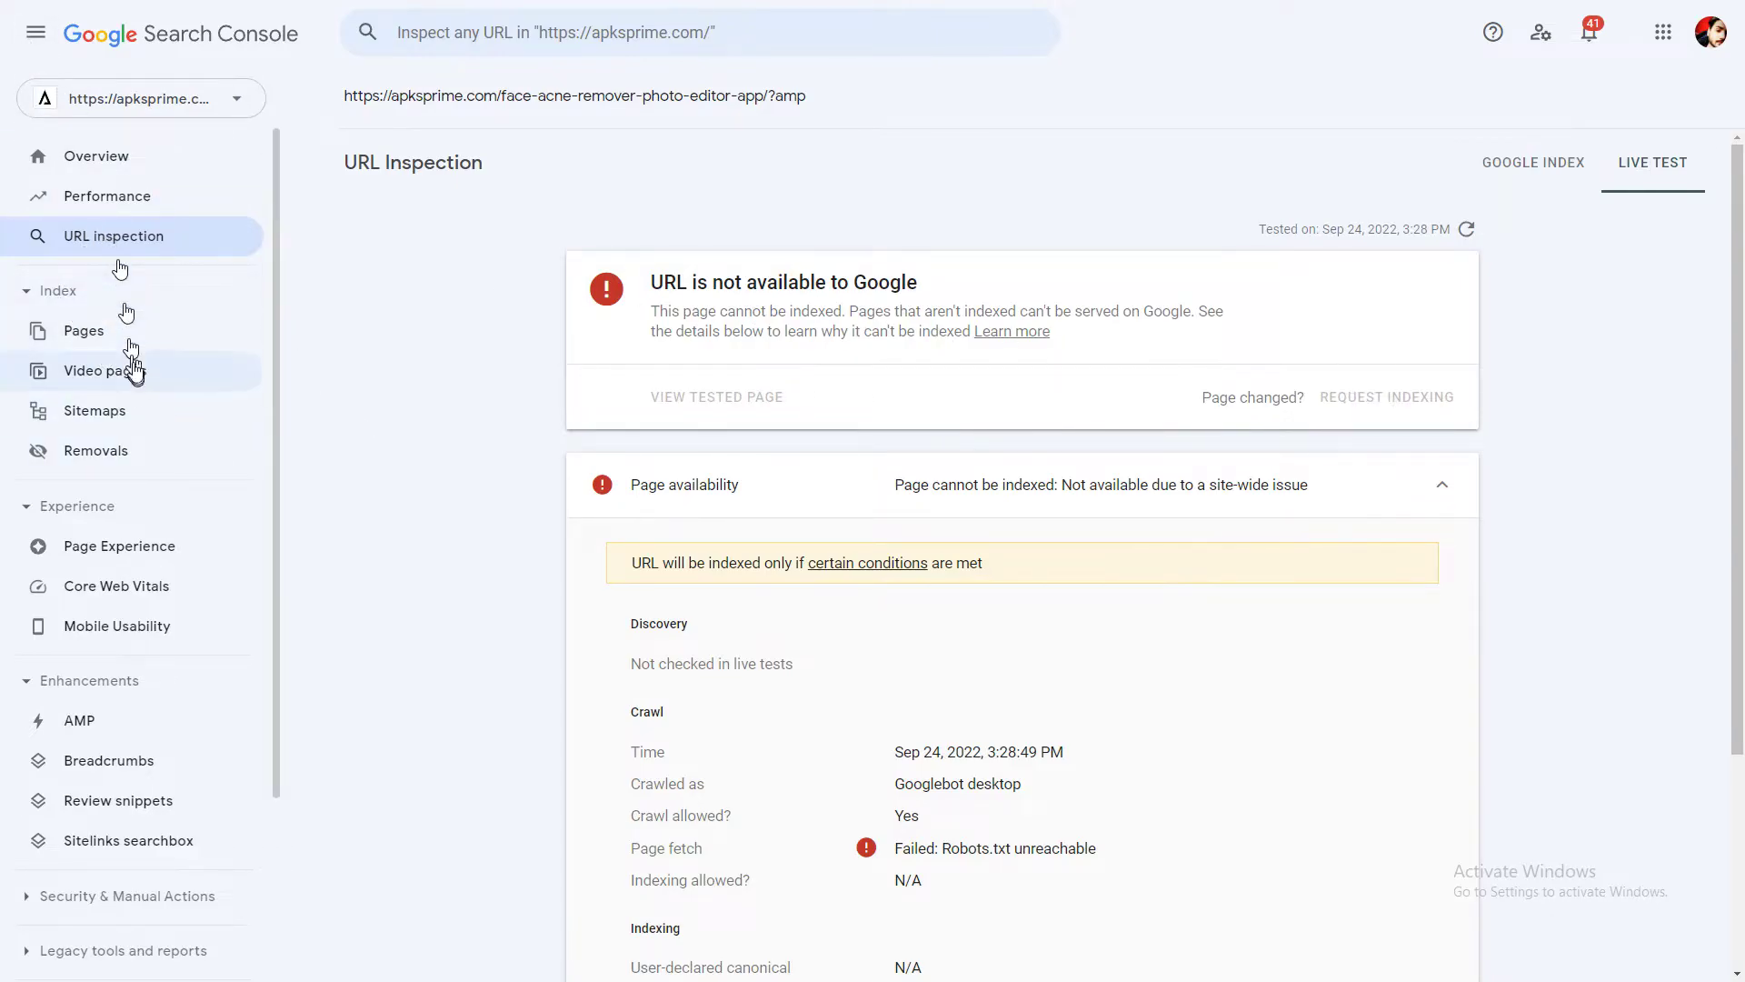
Re-inspect the face-acne-remover-photo-editor-app URL by pasting it into Inspect URL again.
{"action": "left_click", "coordinate": [603, 40]}
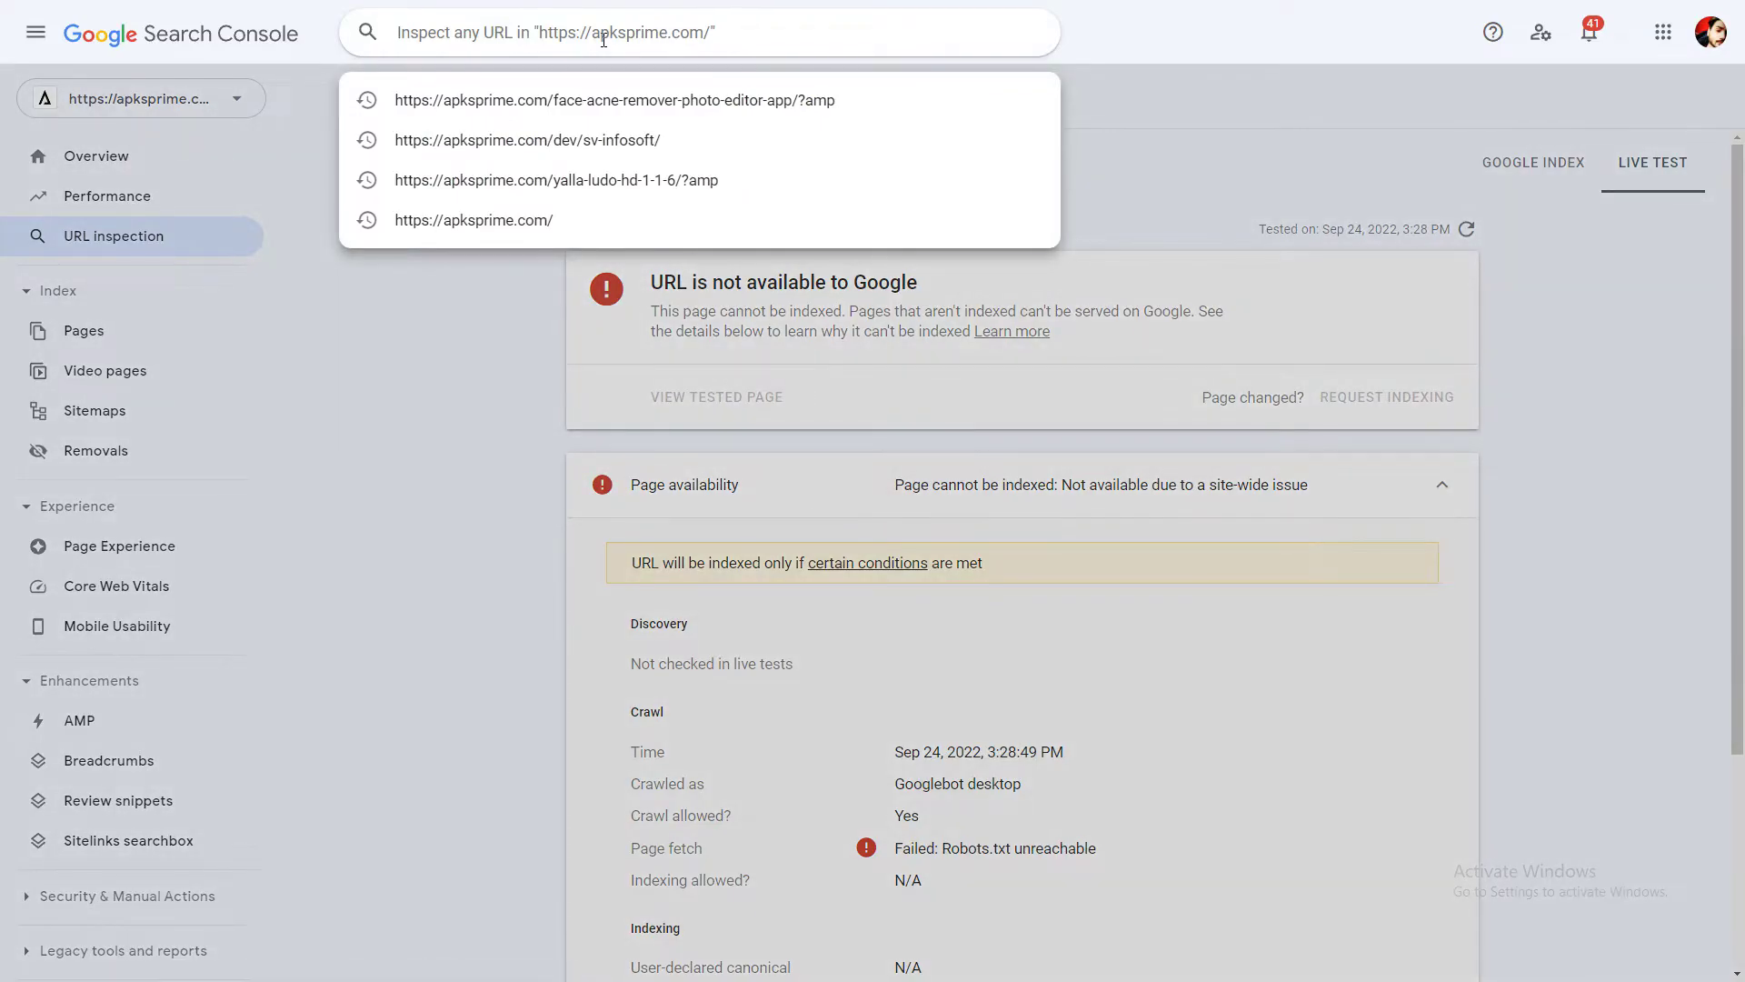
{"action": "type", "text": "https://apksprime.com/face-acne-remover-photo-editor-app/?amp"}
{"action": "key", "text": "Return"}
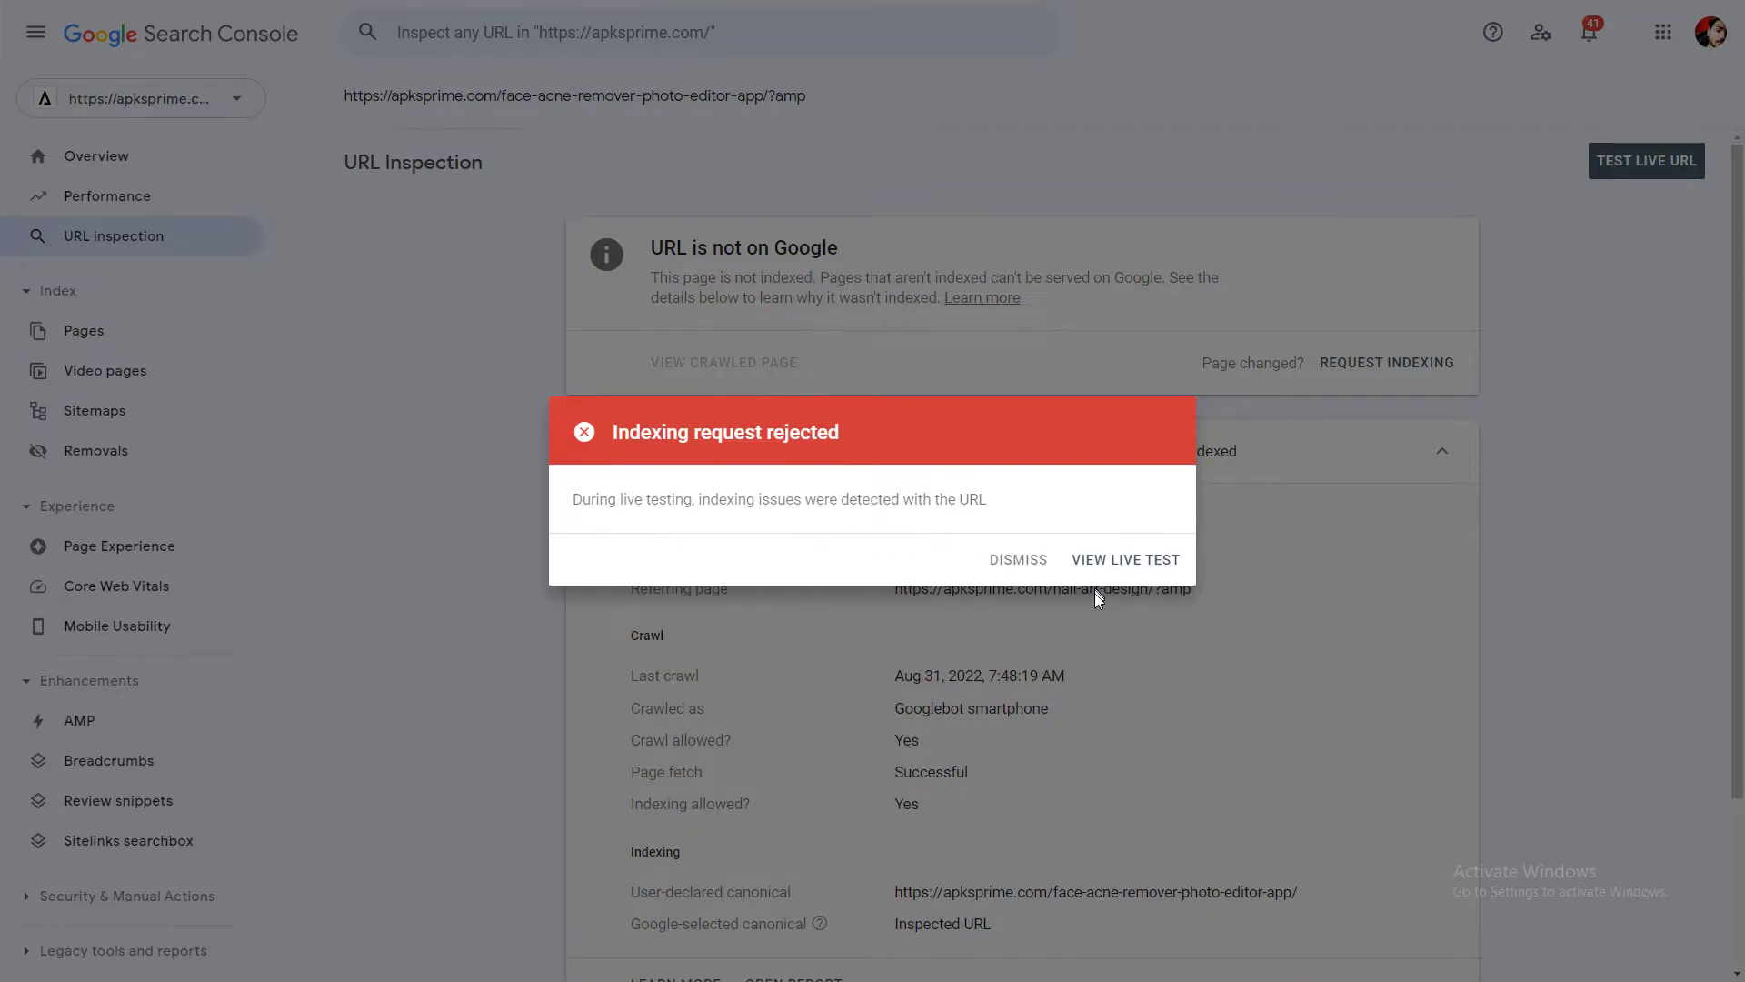
Dismiss the indexing rejection, rerun the live test, and check Page fetch: Robots.txt unreachable.
{"action": "left_click", "coordinate": [1017, 559]}
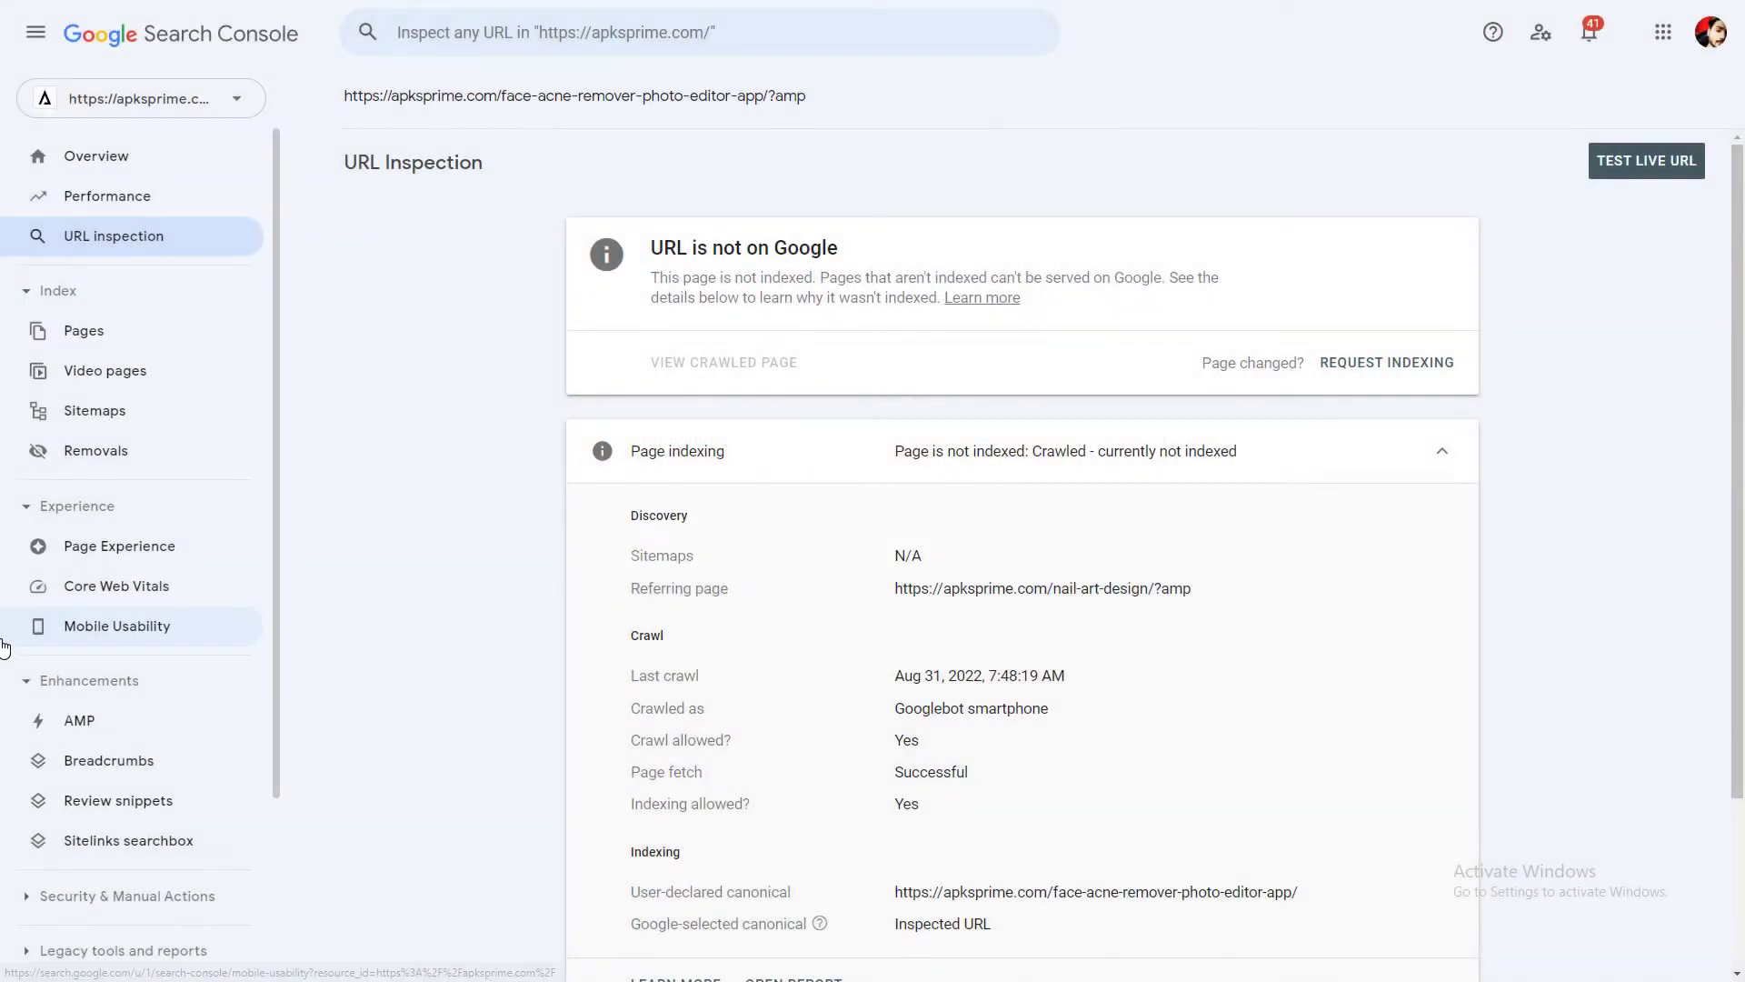
{"action": "scroll", "coordinate": [787, 745], "scroll_direction": "down", "scroll_amount": 3}
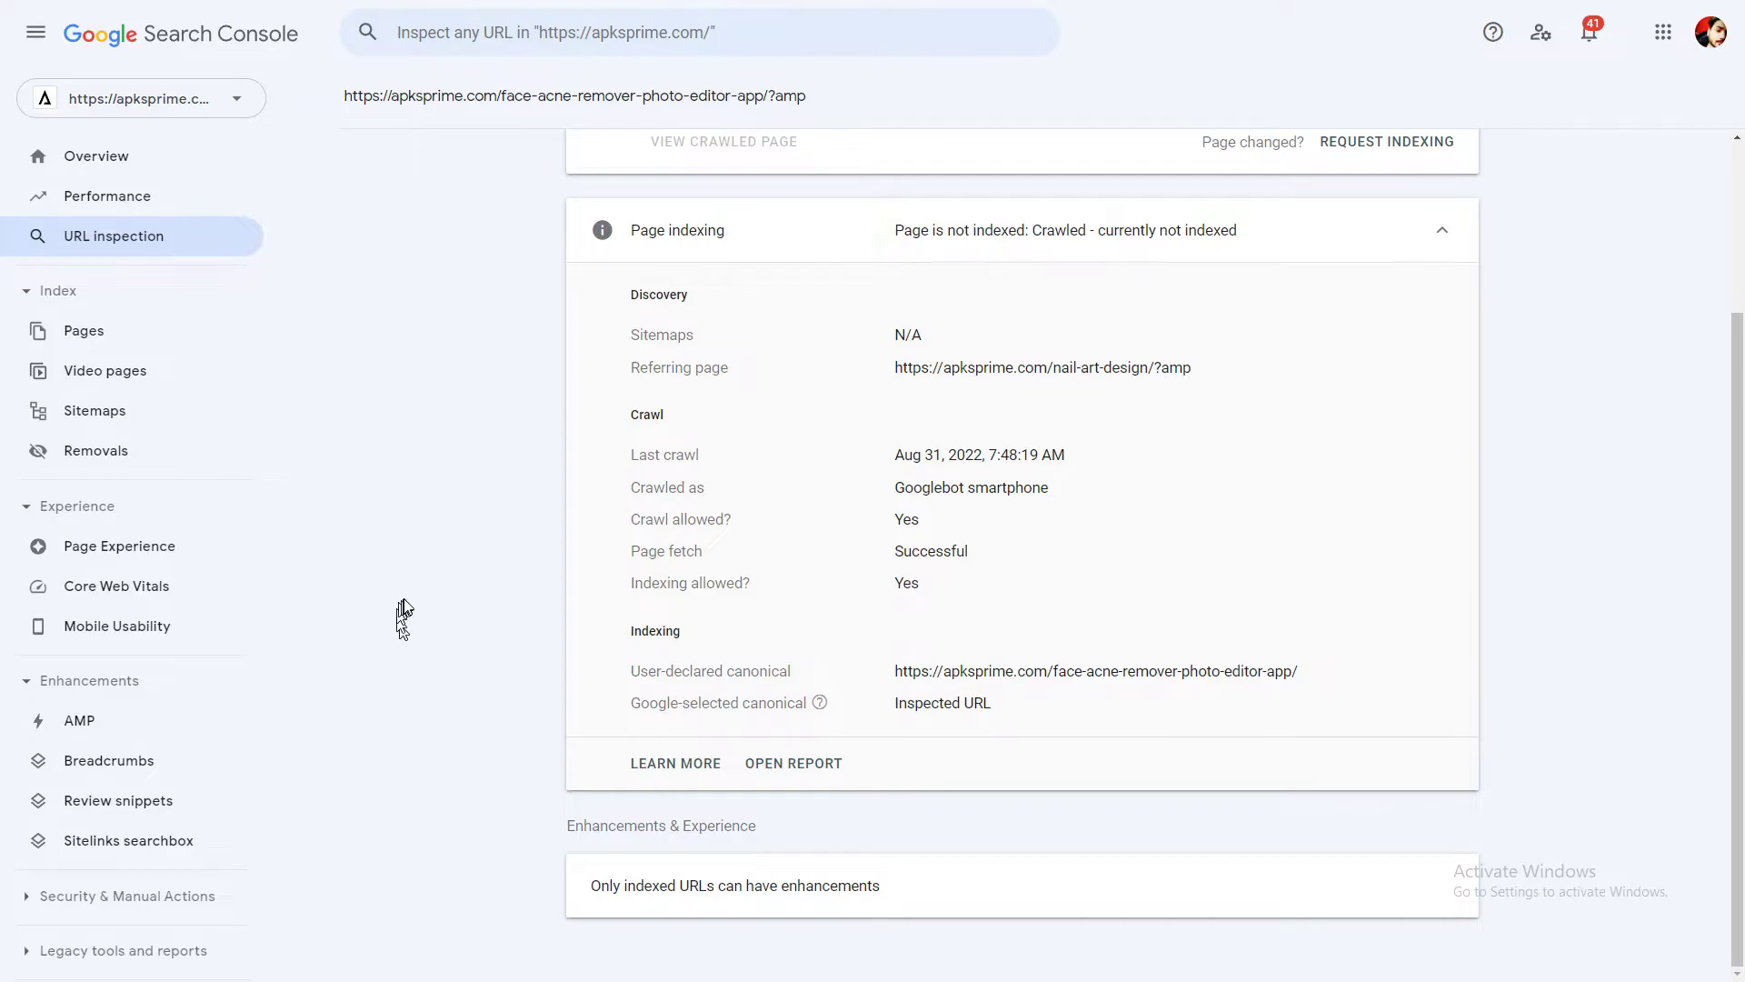
{"action": "scroll", "coordinate": [404, 609], "scroll_direction": "up", "scroll_amount": 2}
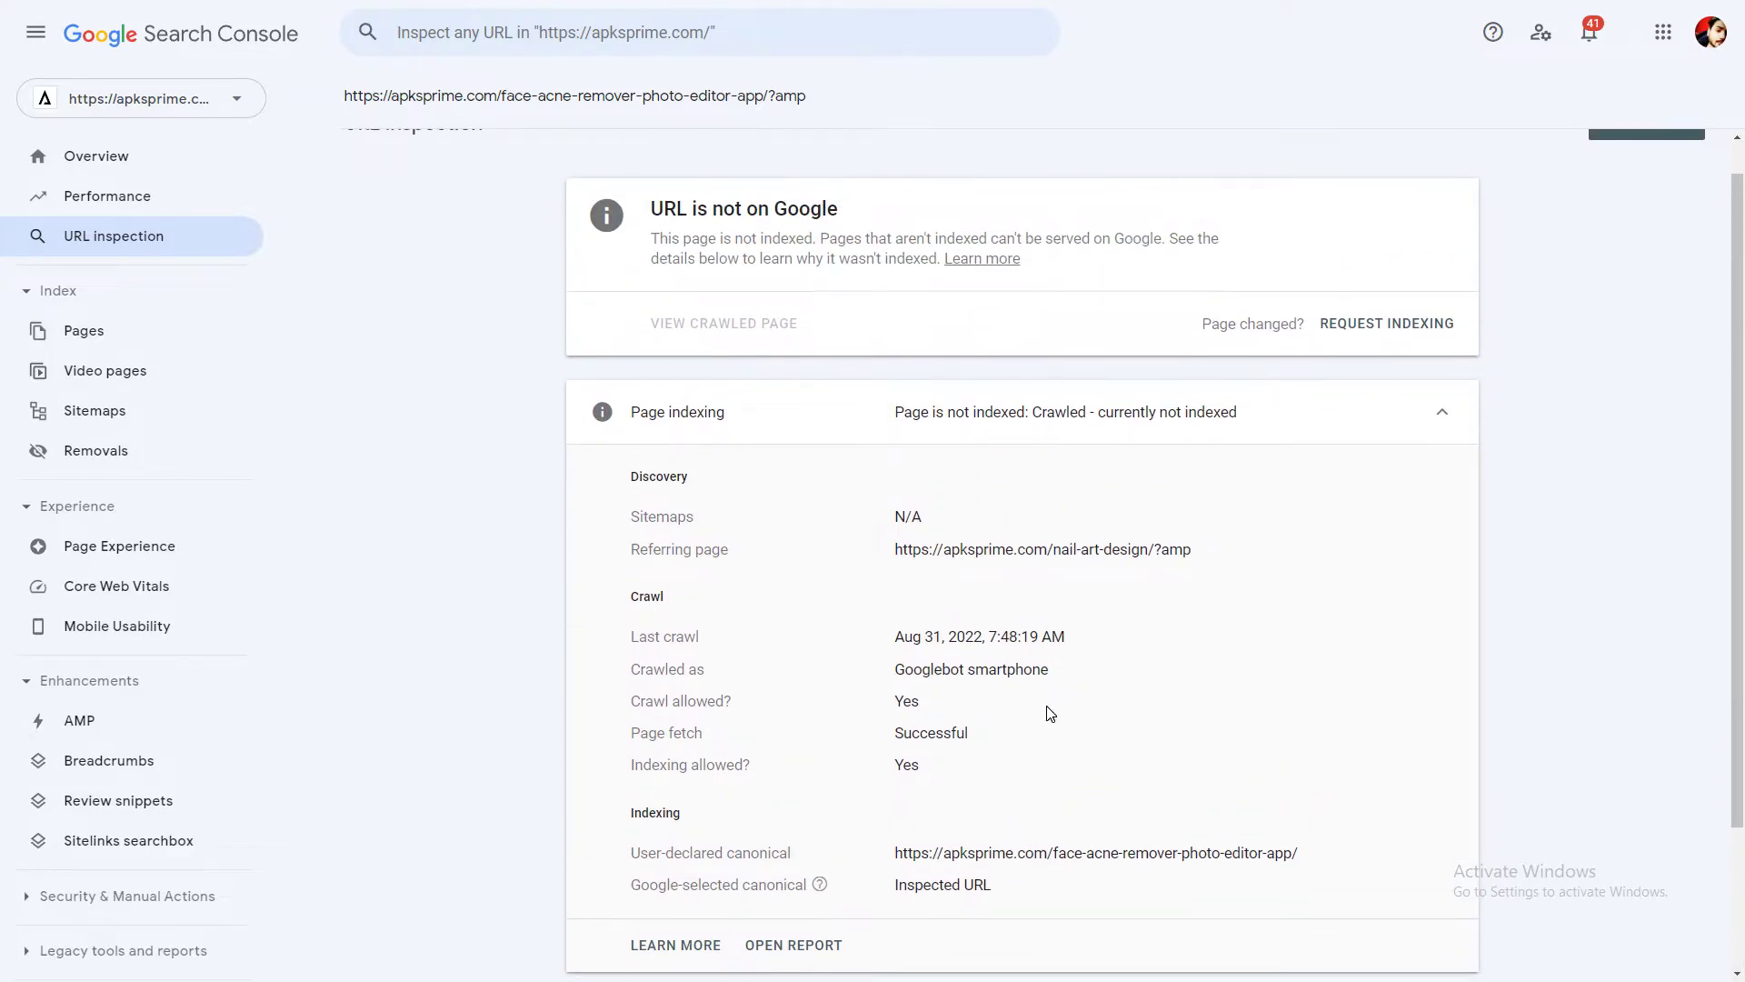
{"action": "scroll", "coordinate": [1050, 709], "scroll_direction": "up", "scroll_amount": 1}
{"action": "left_click", "coordinate": [1629, 166]}
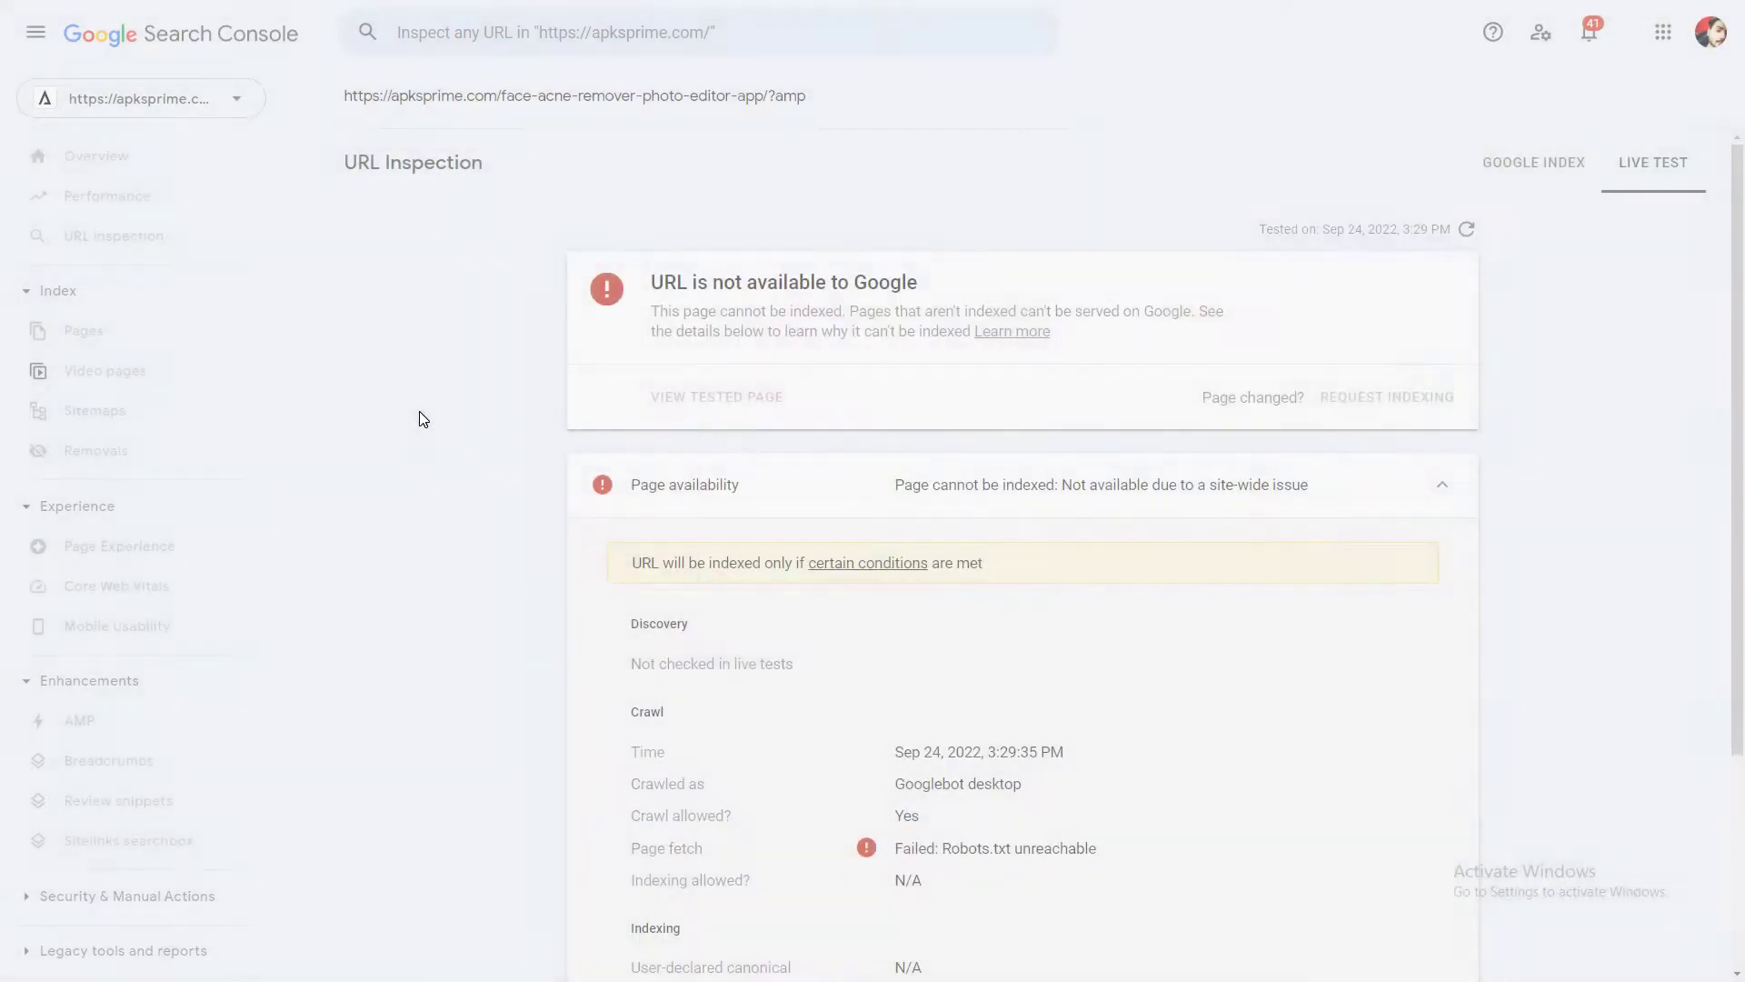
{"action": "scroll", "coordinate": [881, 682], "scroll_direction": "down", "scroll_amount": 2}
{"action": "scroll", "coordinate": [881, 682], "scroll_direction": "down", "scroll_amount": 1}
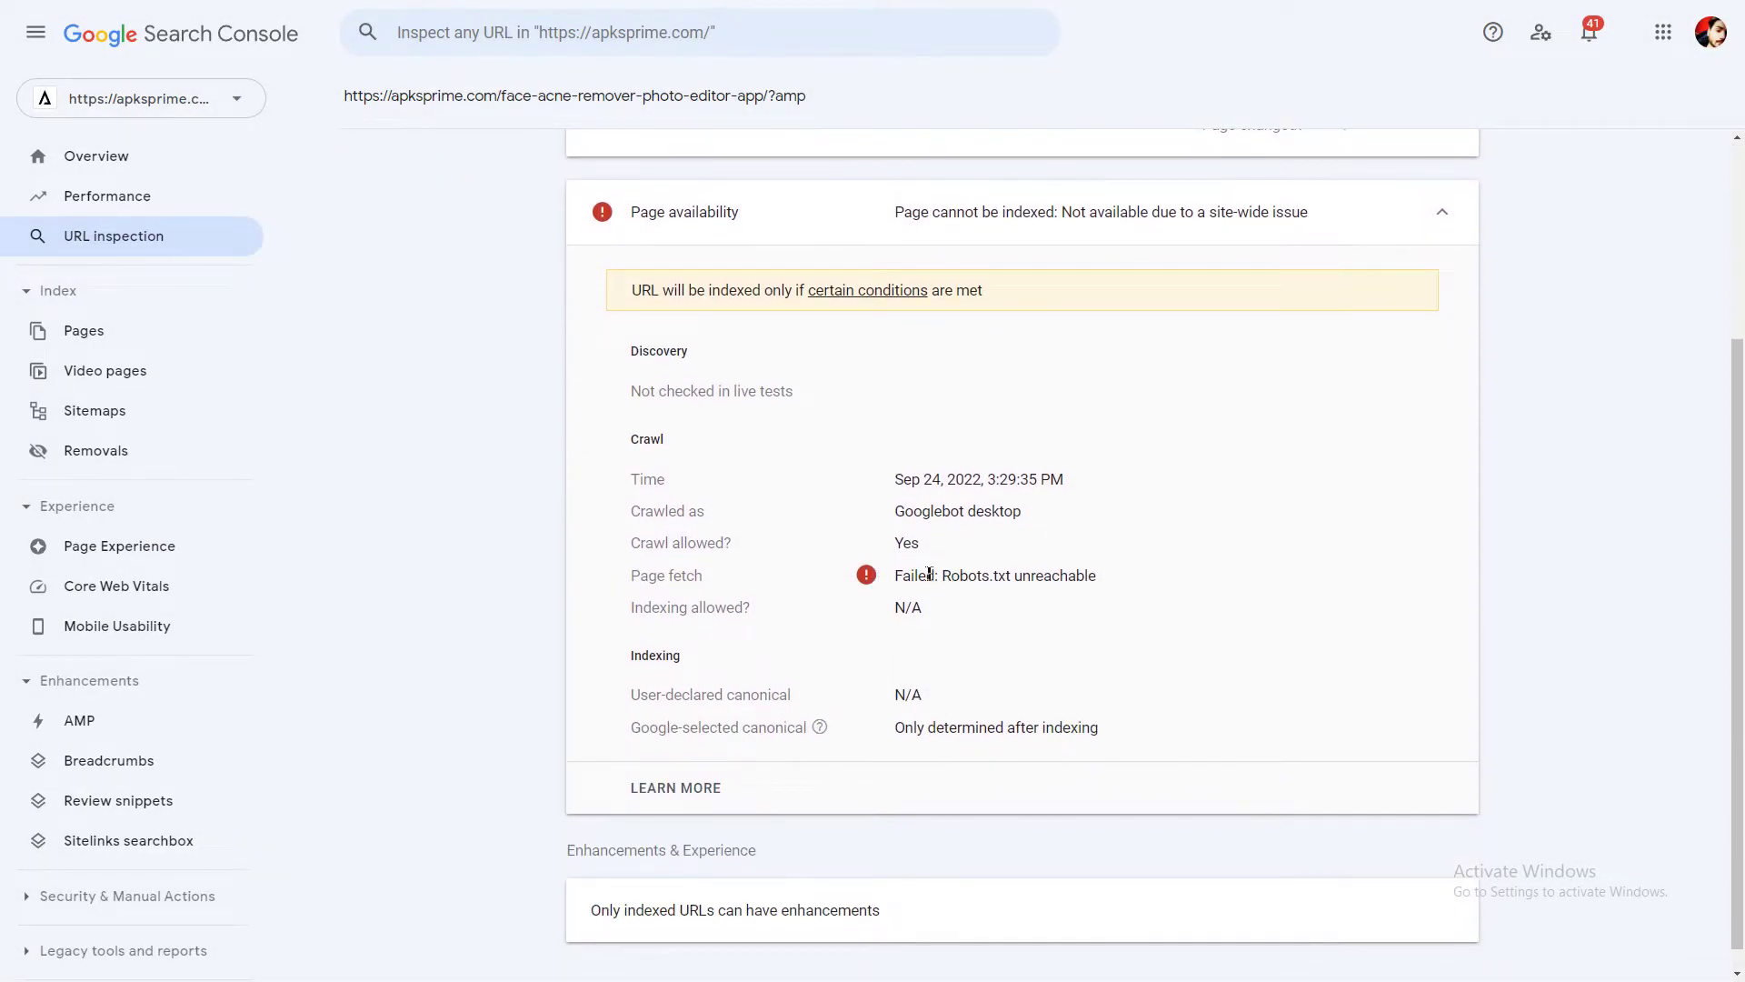
{"action": "left_click_drag", "start_coordinate": [935, 577], "coordinate": [1113, 591]}
{"action": "left_click", "coordinate": [1116, 591]}
In WordPress, search plugins for 'robots txt', then install and activate Robots.txt Editor.
{"action": "key", "text": "ctrl+Tab"}
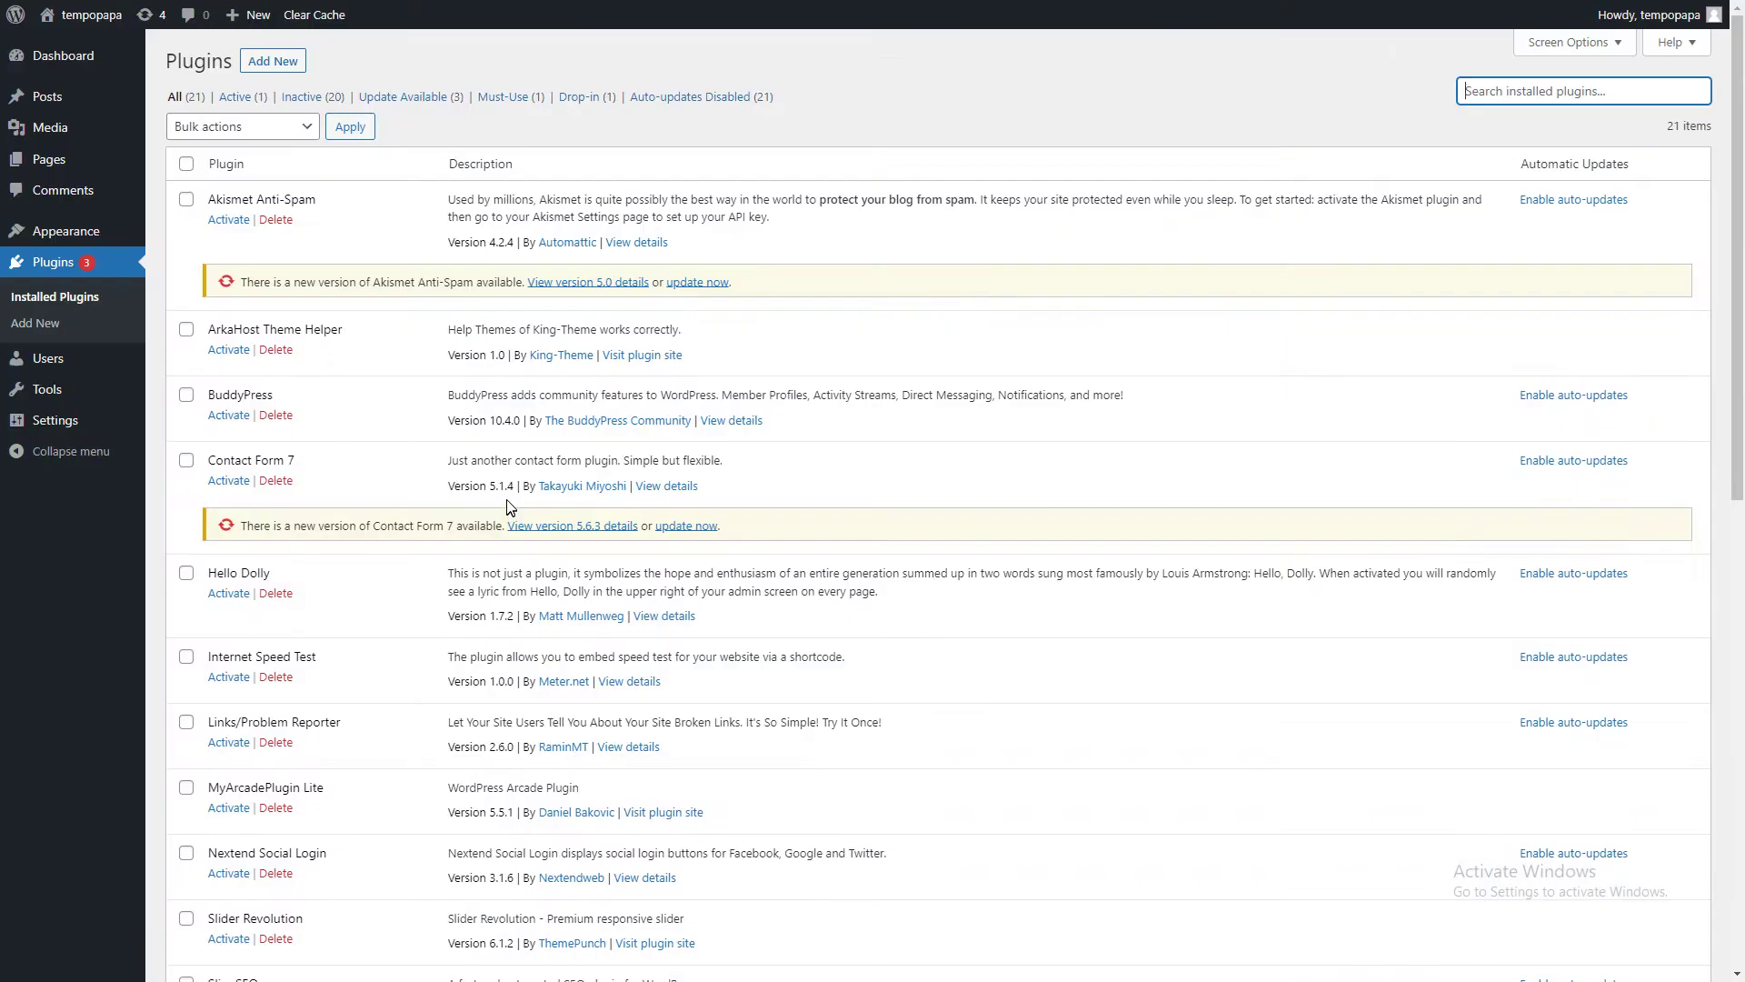
{"action": "left_click", "coordinate": [272, 61]}
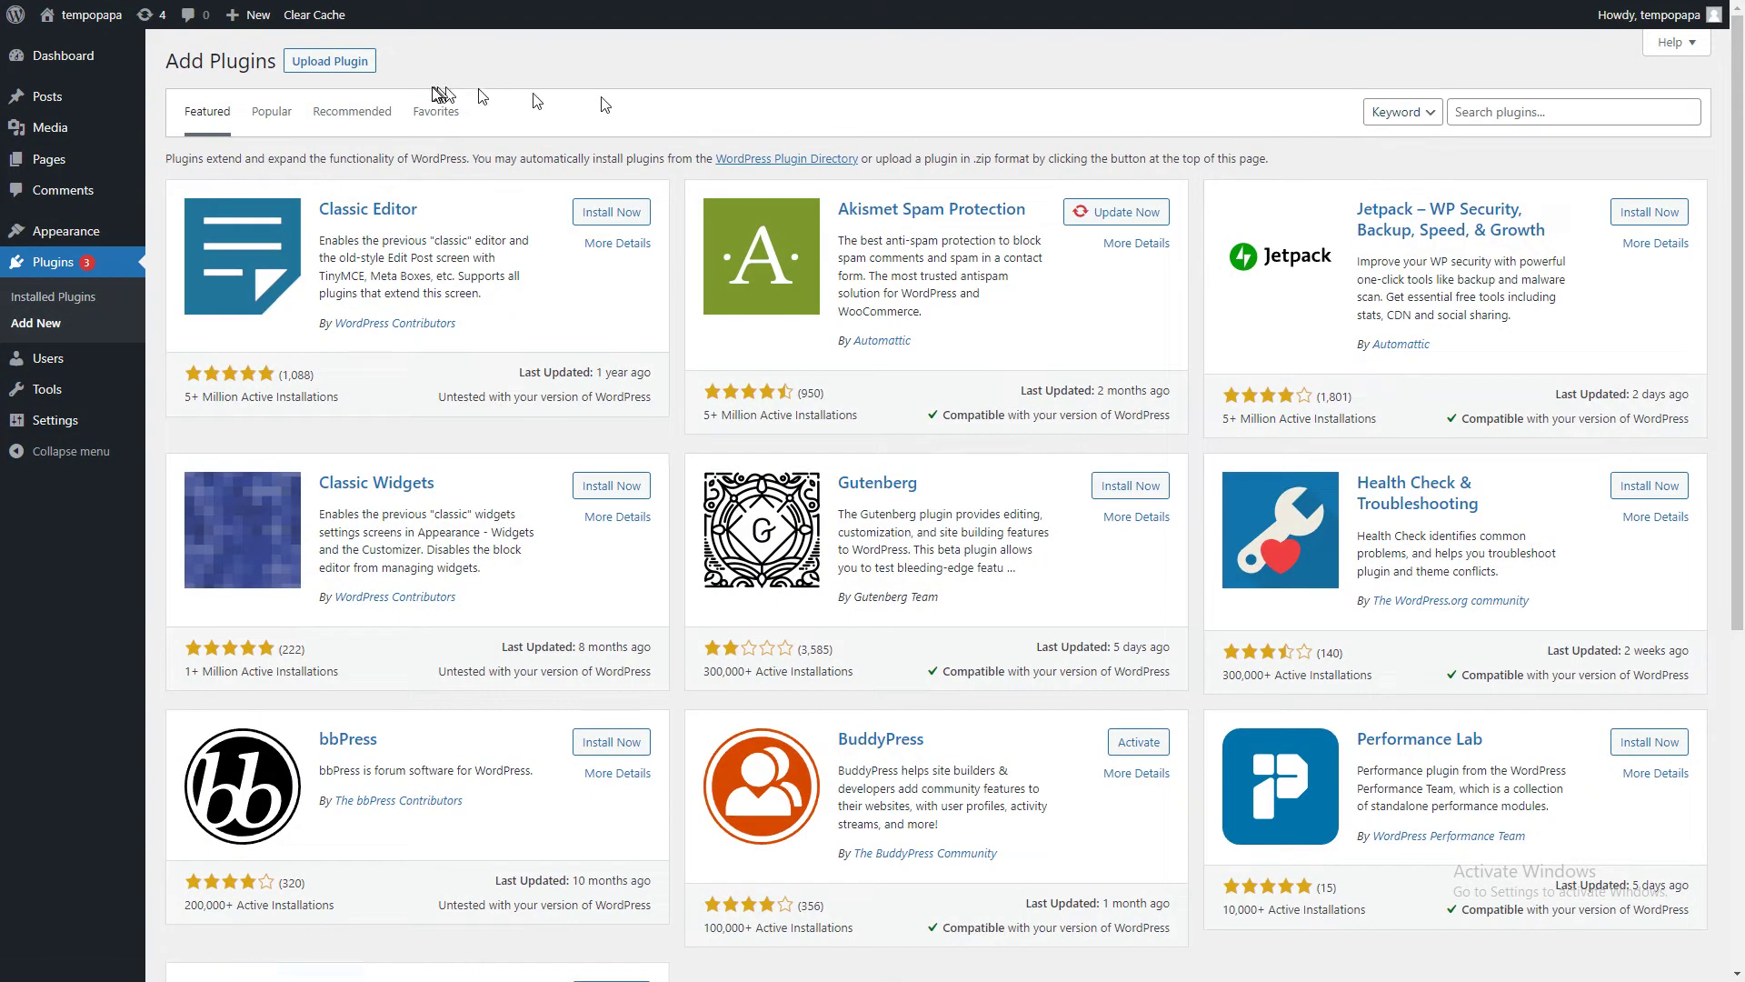
{"action": "left_click", "coordinate": [1489, 111]}
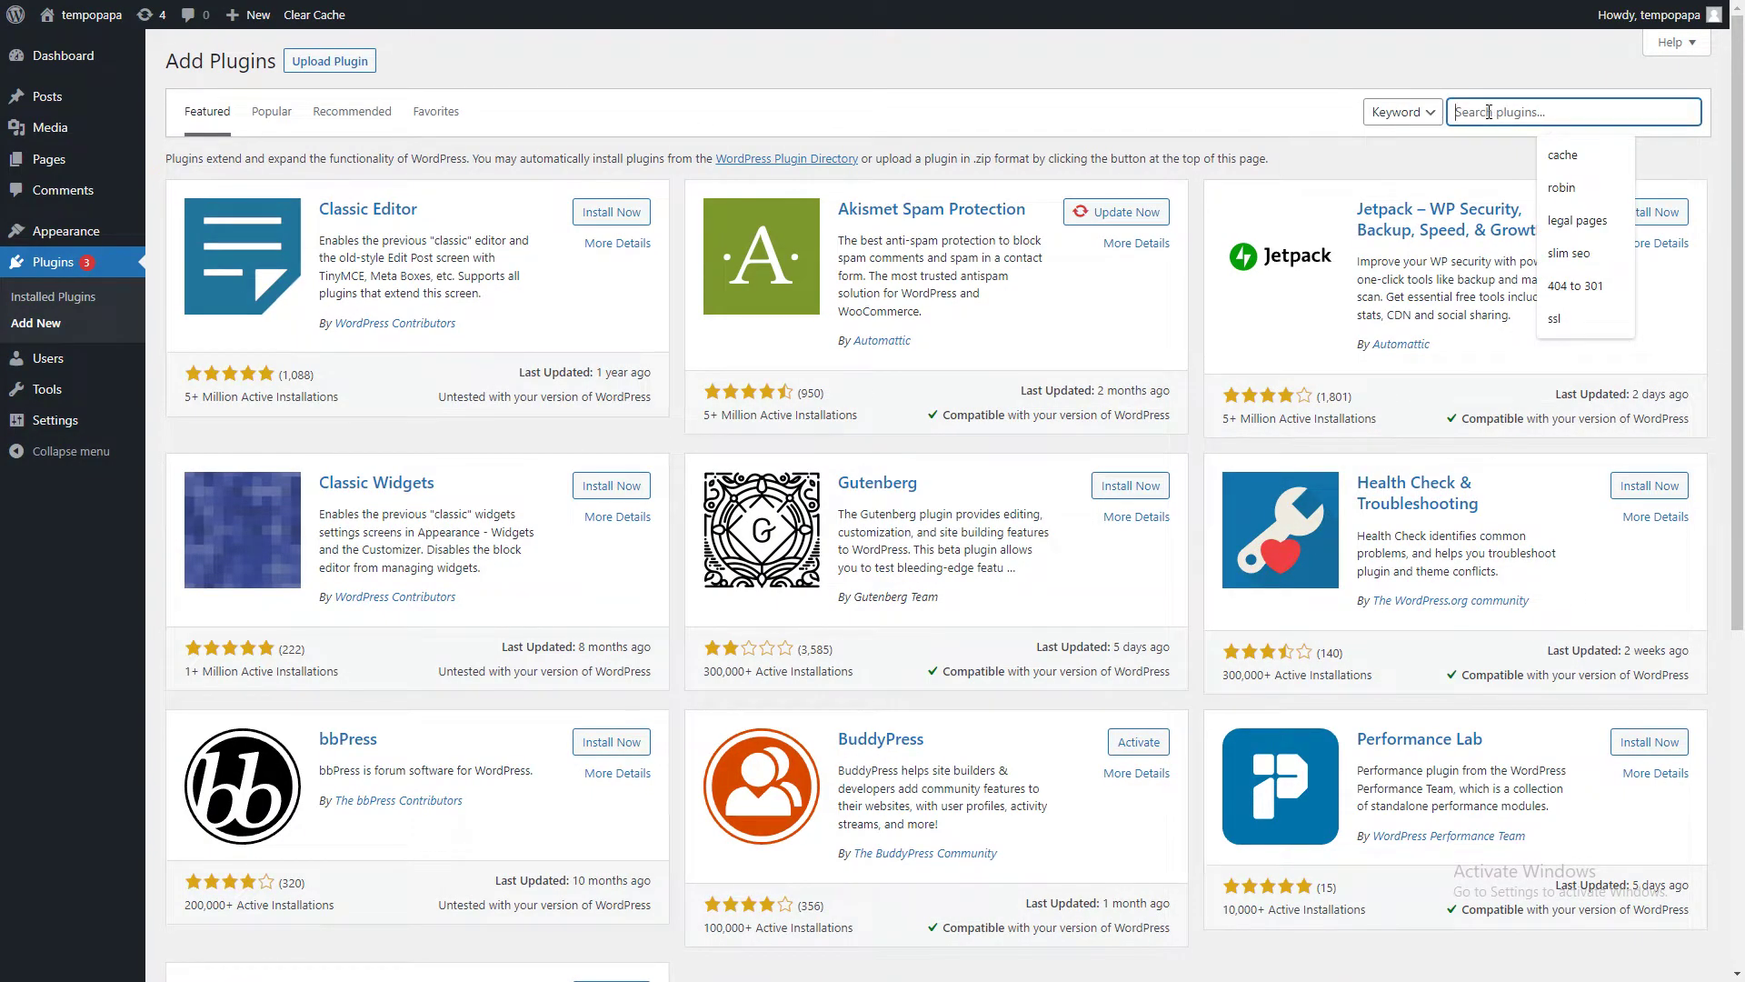
{"action": "type", "text": "robots txt"}
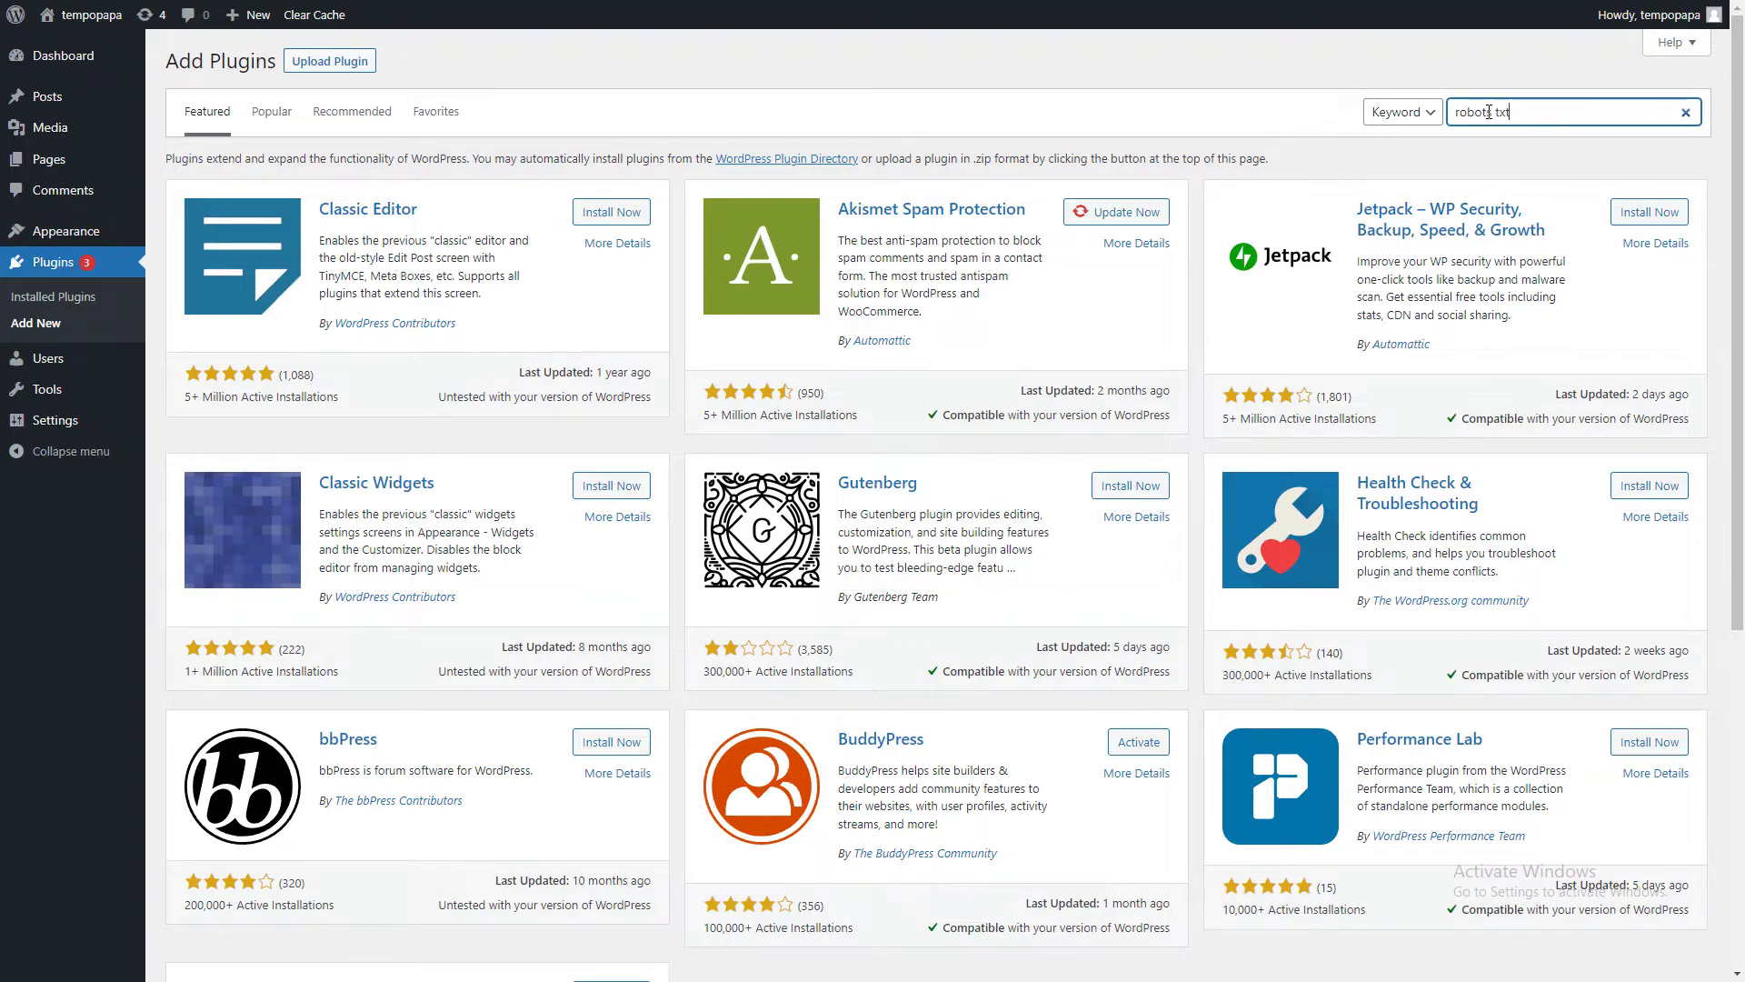
{"action": "key", "text": "Return"}
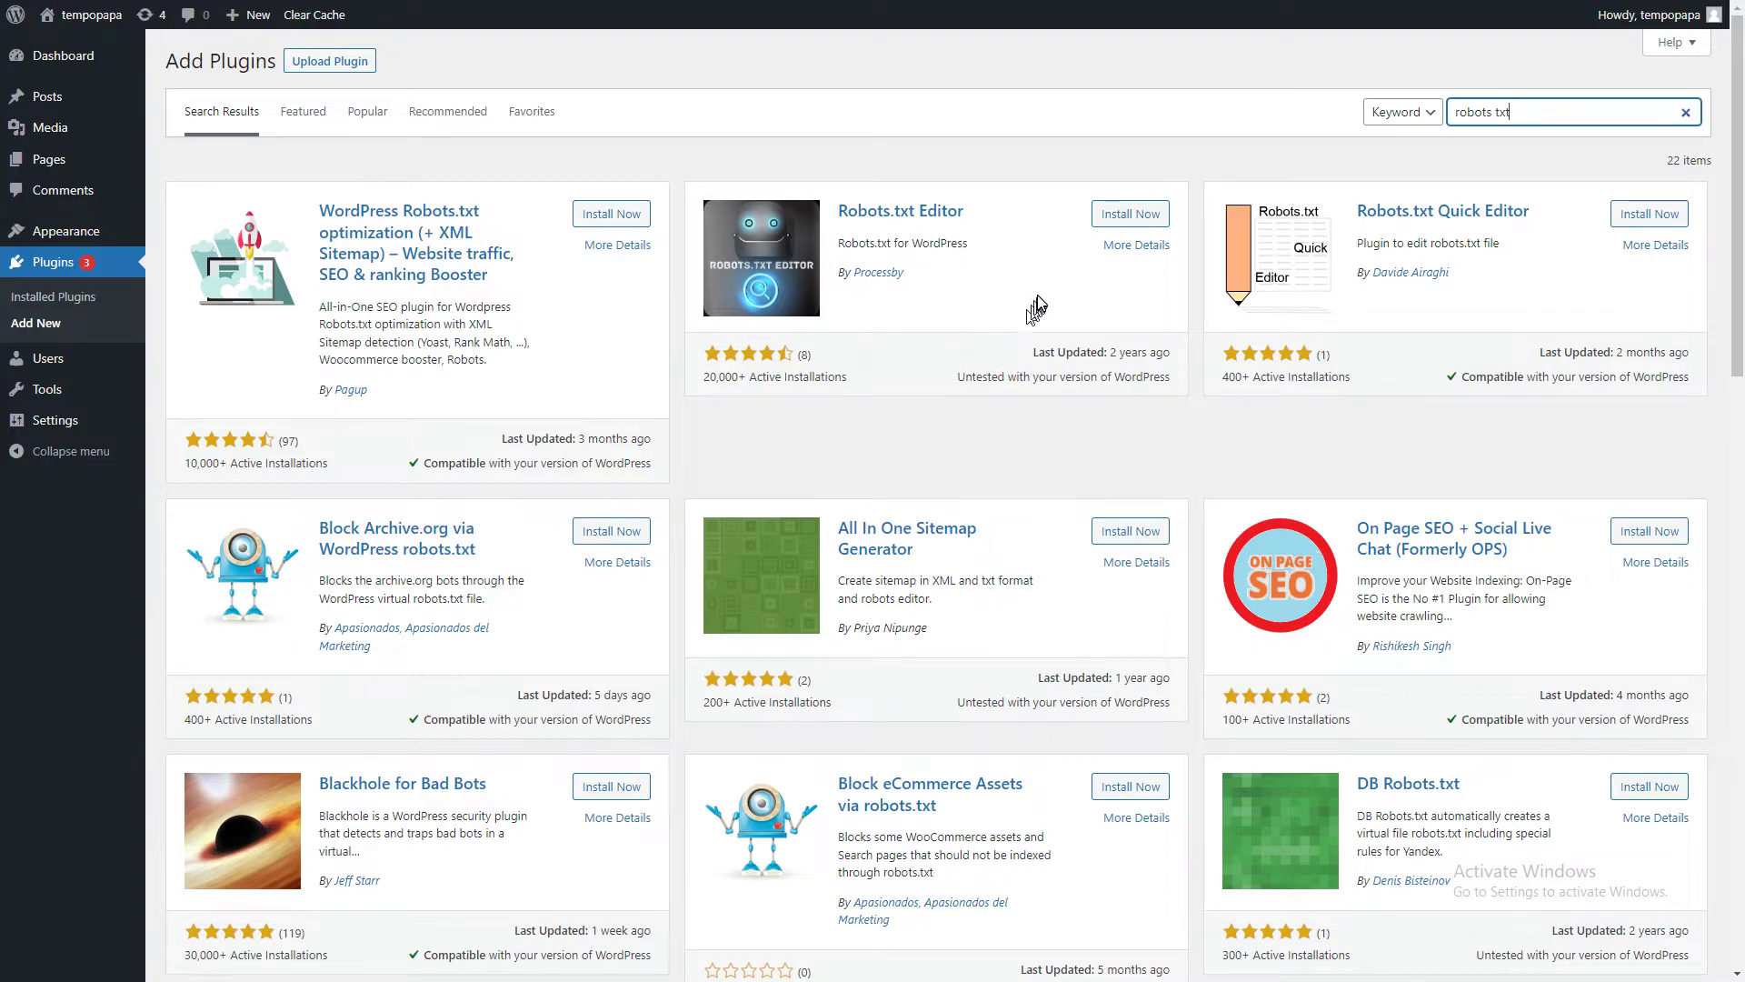
{"action": "left_click", "coordinate": [1104, 218]}
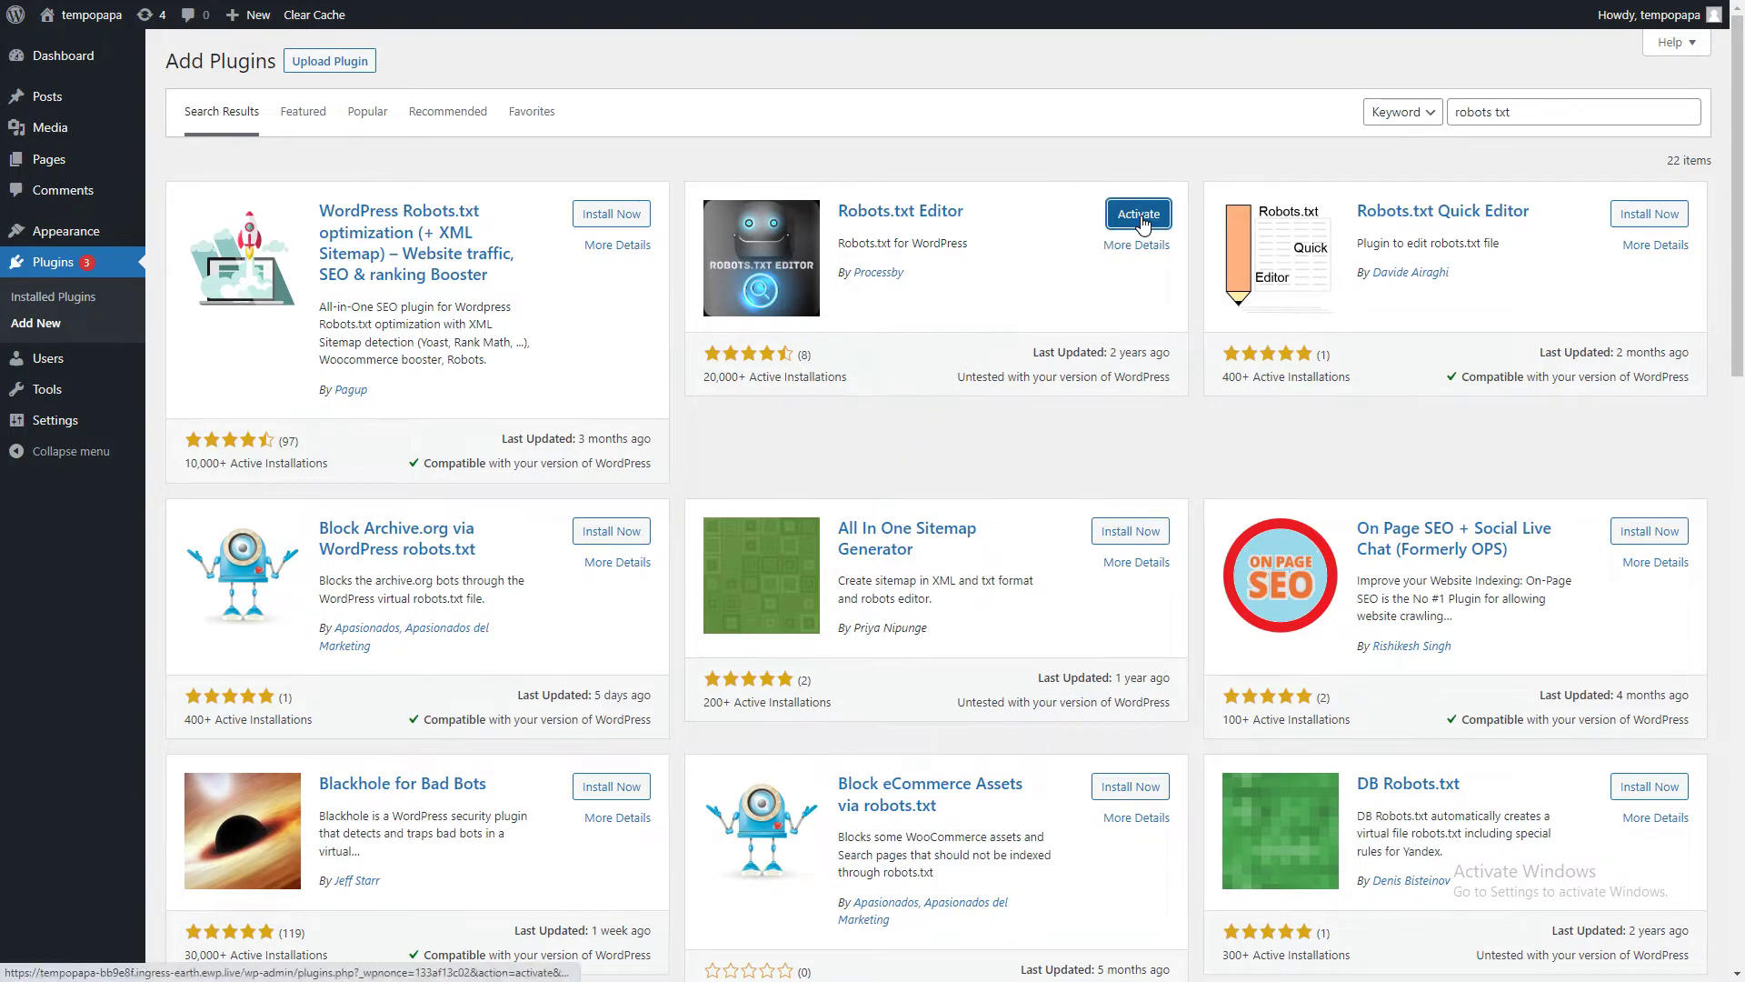
{"action": "left_click", "coordinate": [1139, 215]}
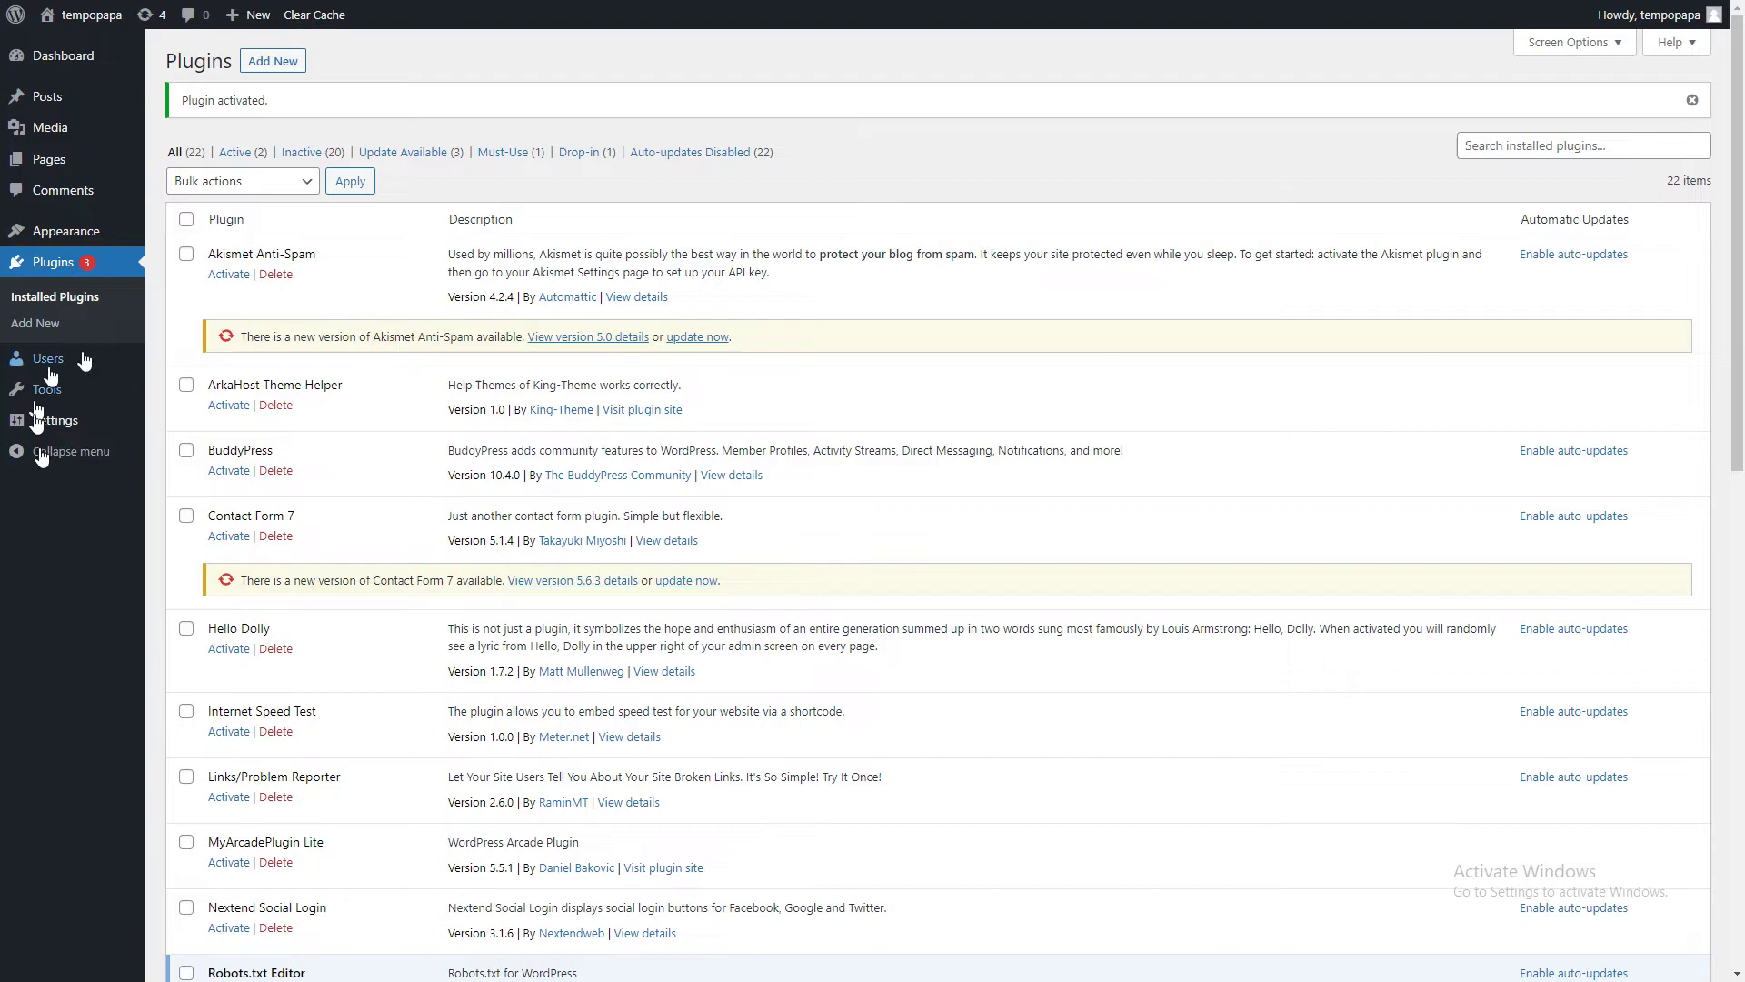
{"action": "mouse_move", "coordinate": [74, 431]}
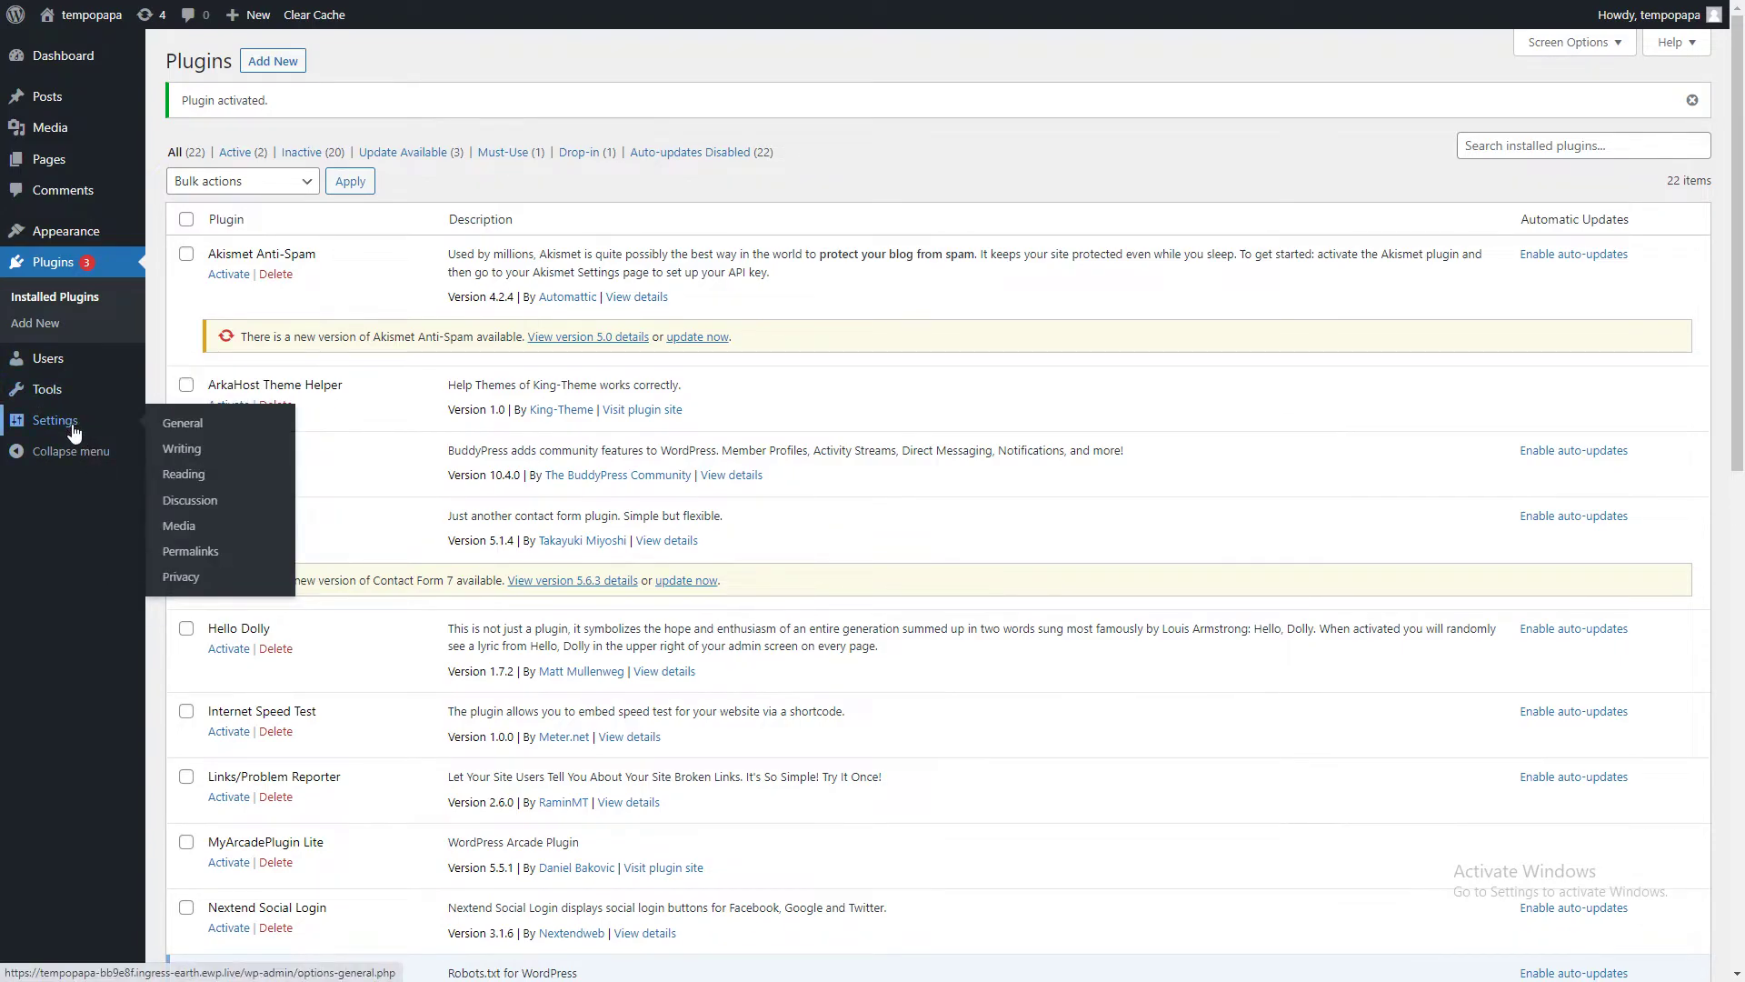
{"action": "mouse_move", "coordinate": [67, 397]}
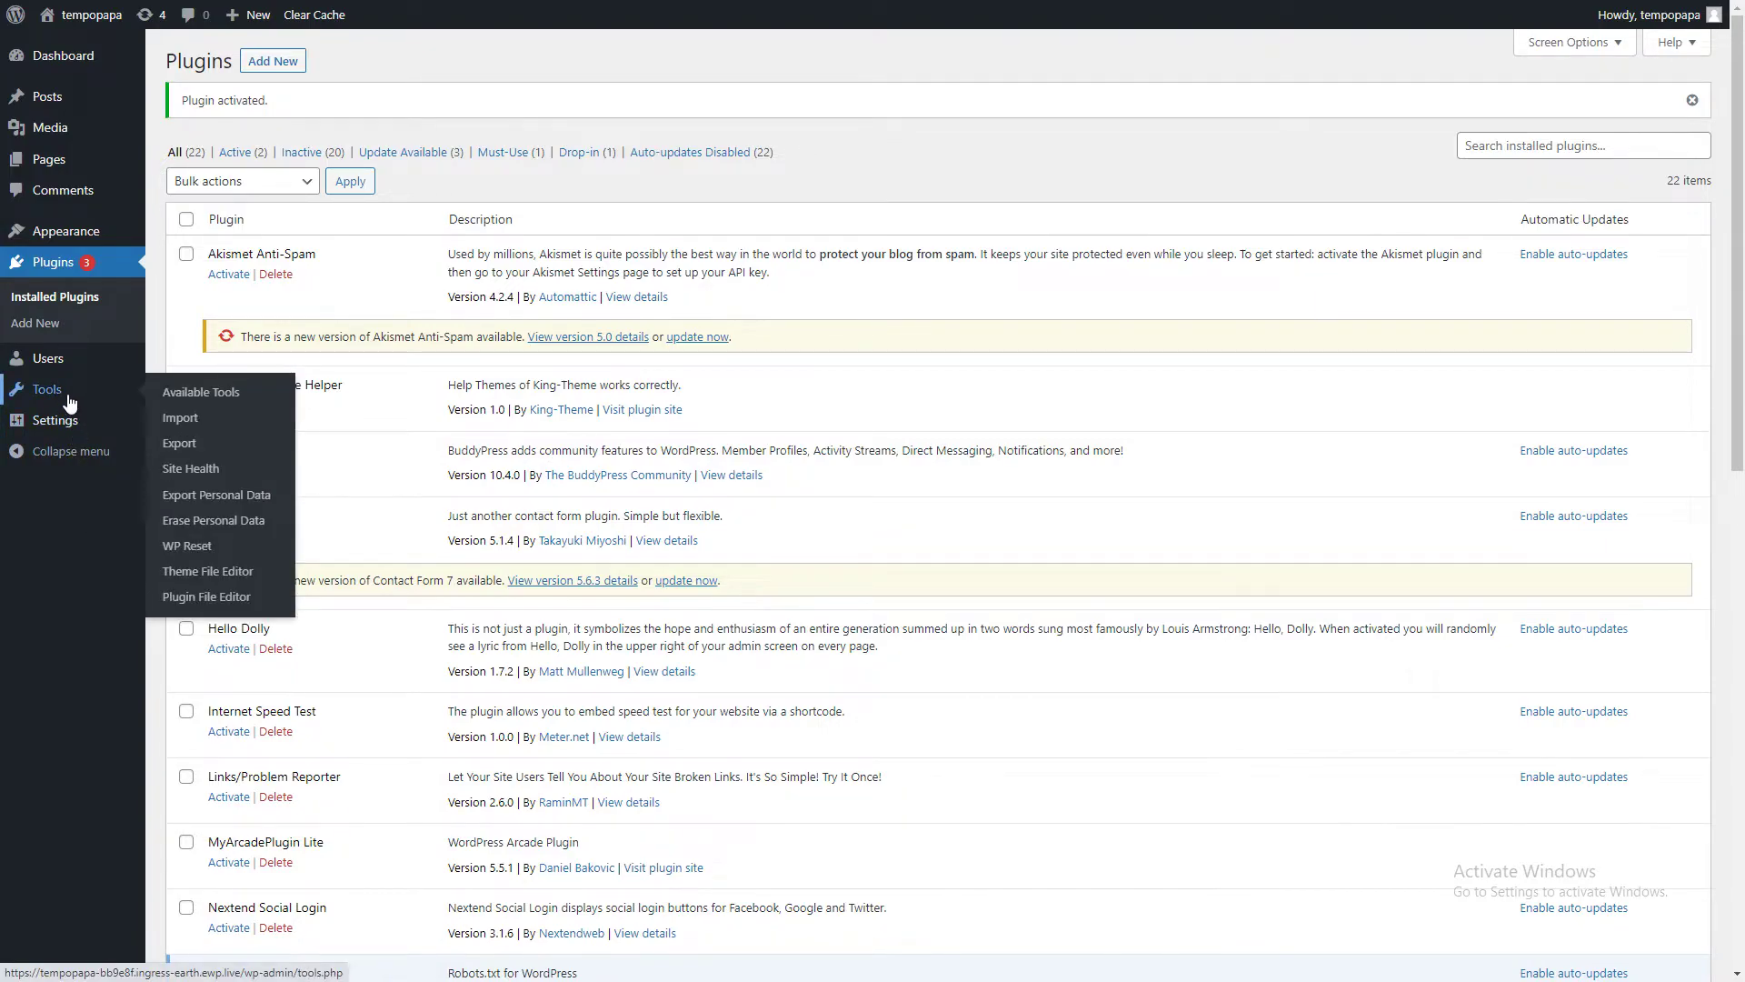
{"action": "scroll", "coordinate": [435, 545], "scroll_direction": "down", "scroll_amount": 10}
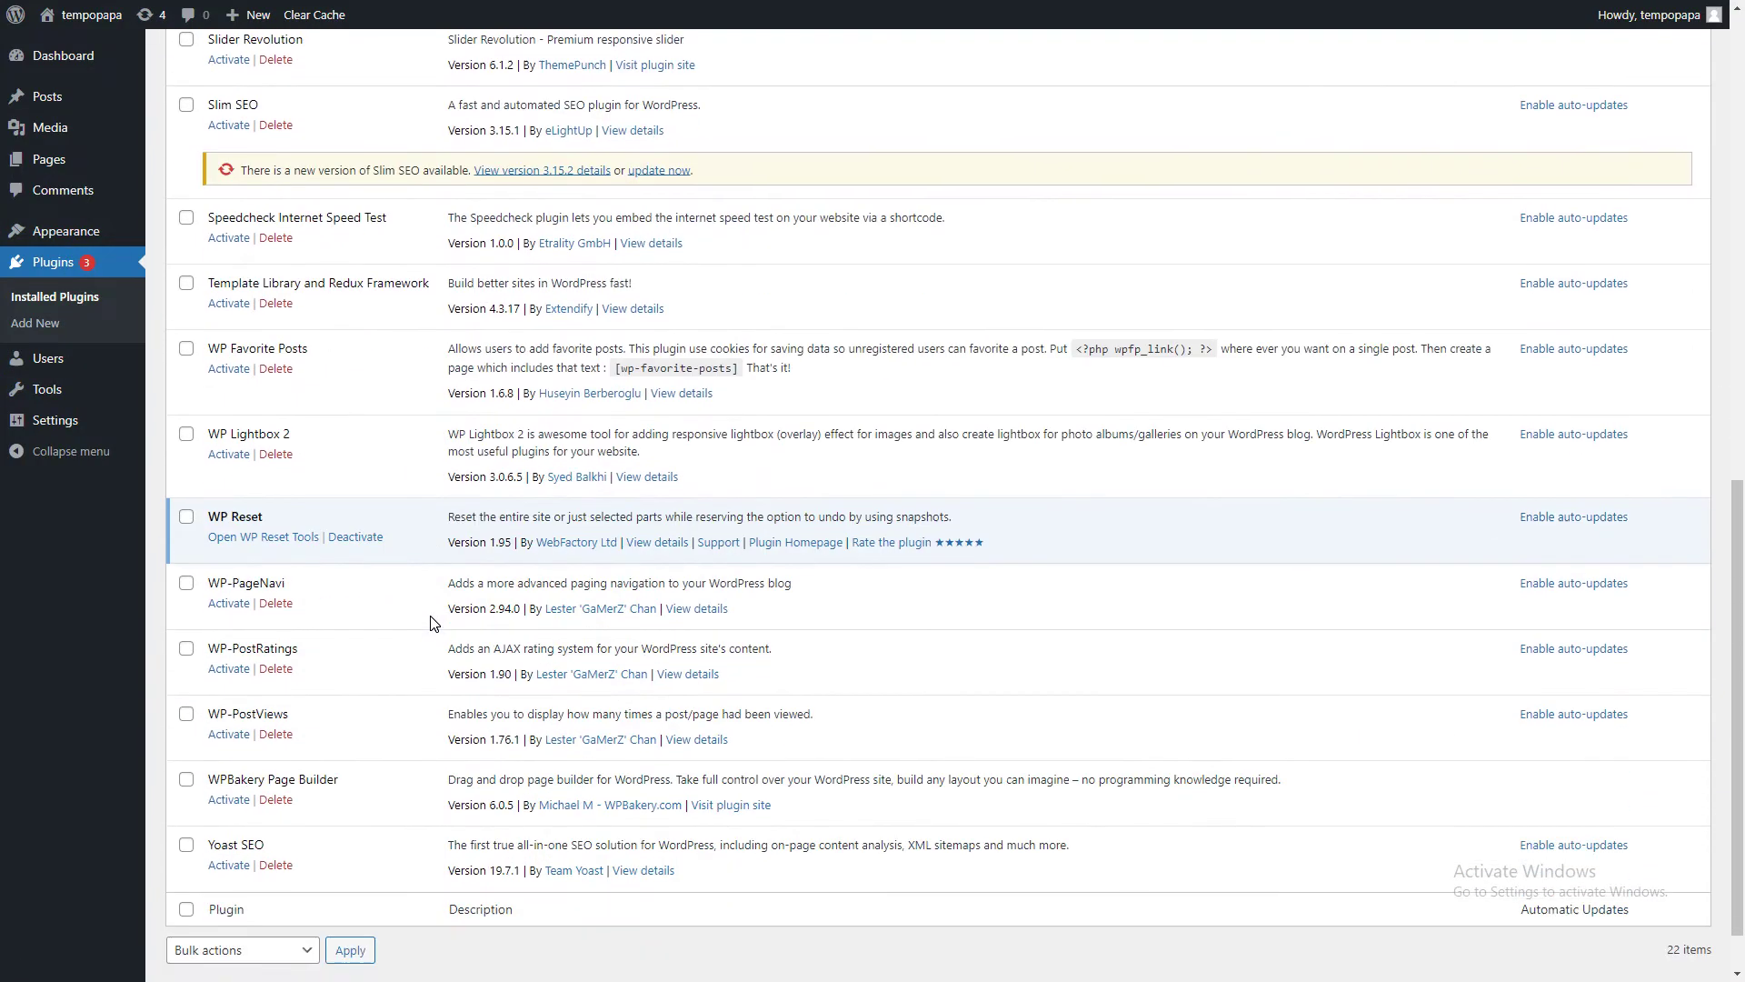
{"action": "scroll", "coordinate": [434, 623], "scroll_direction": "down", "scroll_amount": 2}
{"action": "scroll", "coordinate": [434, 624], "scroll_direction": "up", "scroll_amount": 6}
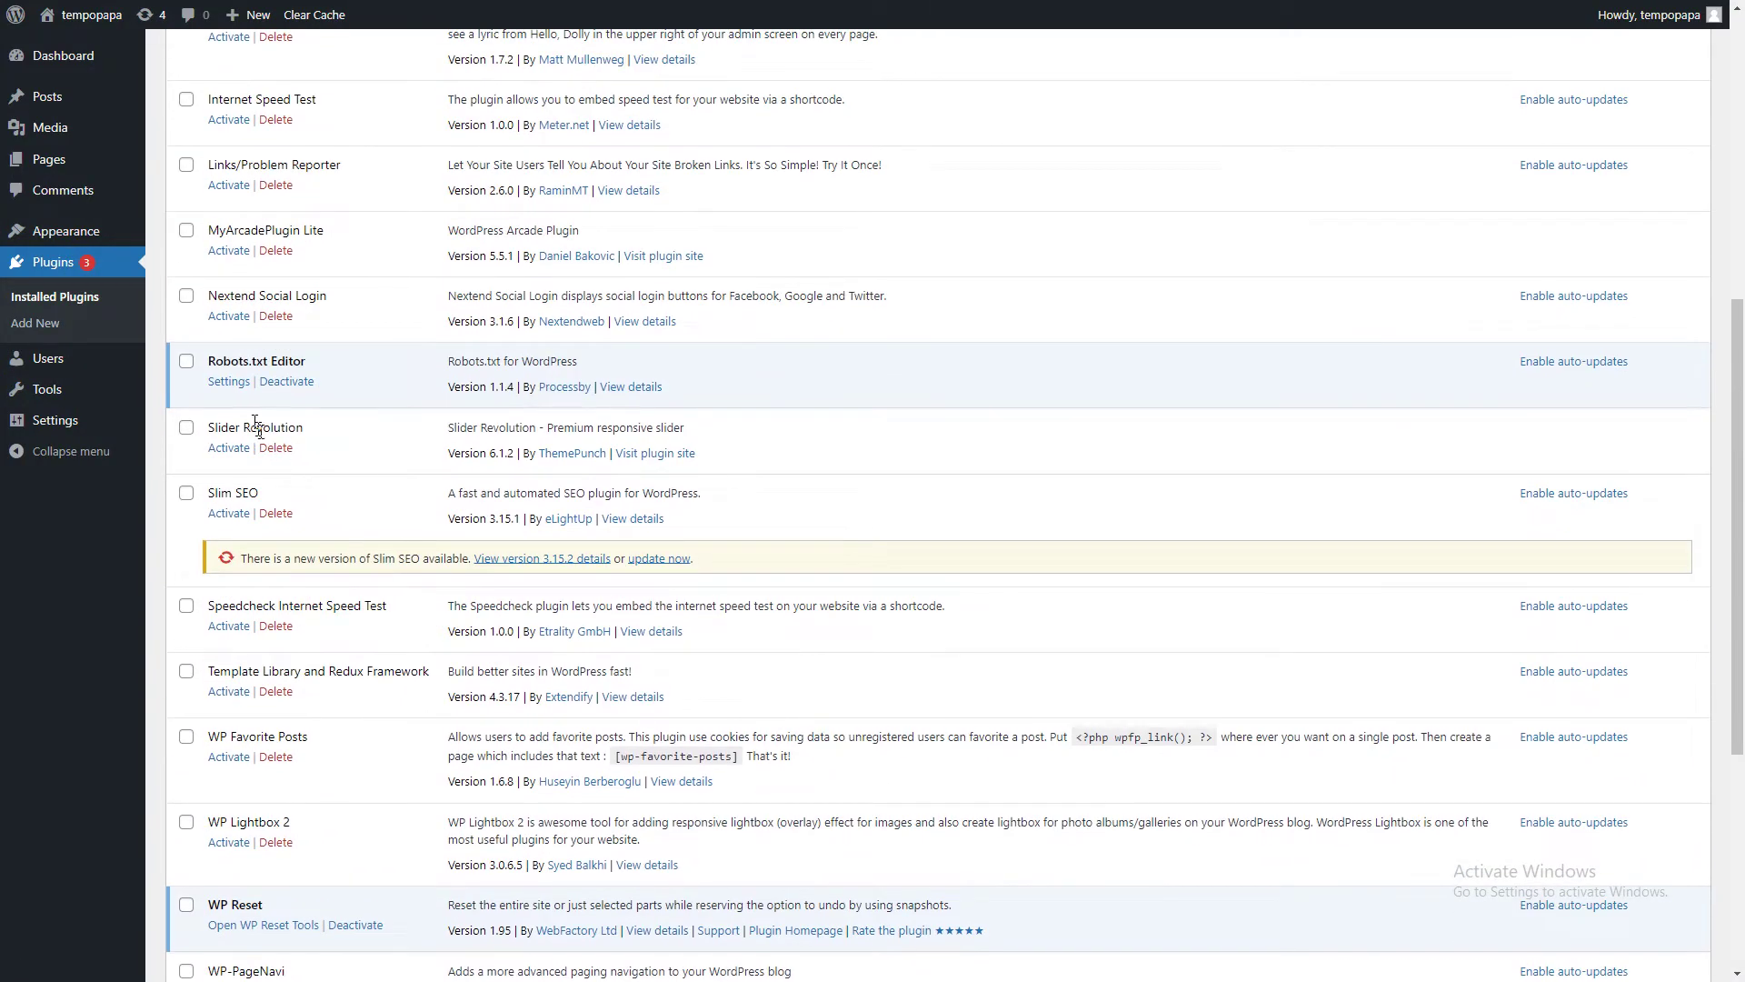
Open the Robots.txt Editor settings and inspect the robots.txt rules in Settings > Reading.
{"action": "left_click", "coordinate": [229, 382]}
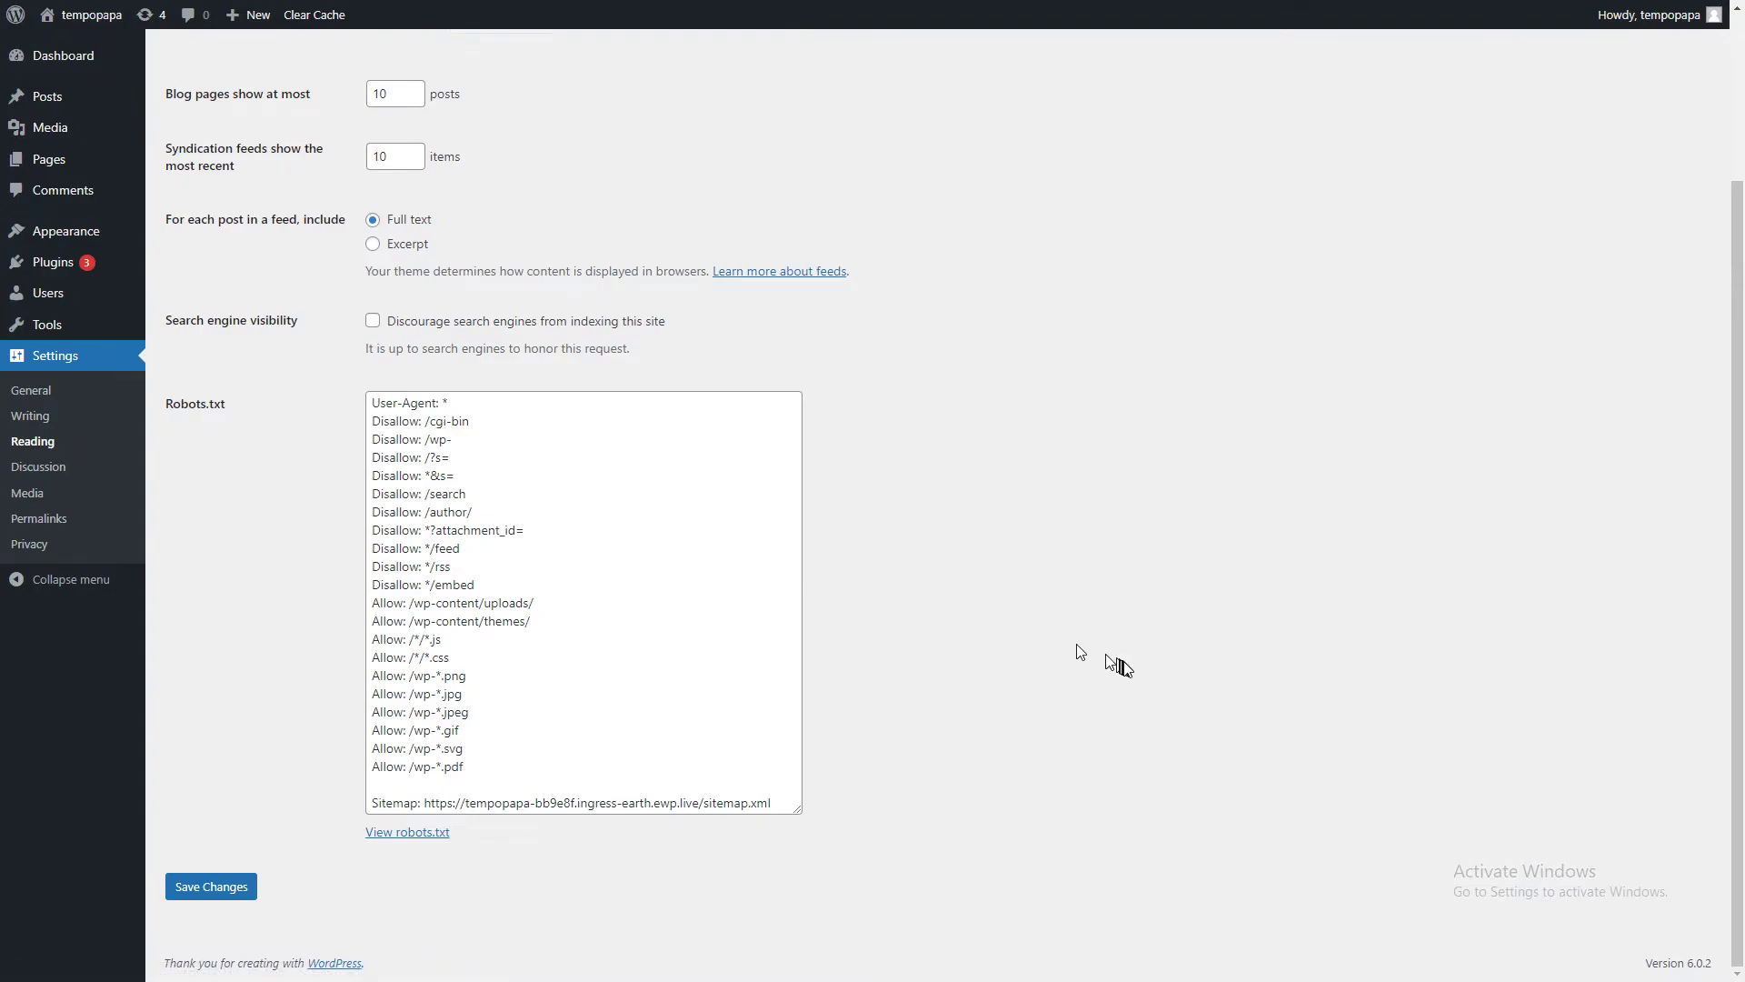
{"action": "scroll", "coordinate": [958, 689], "scroll_direction": "up", "scroll_amount": 3}
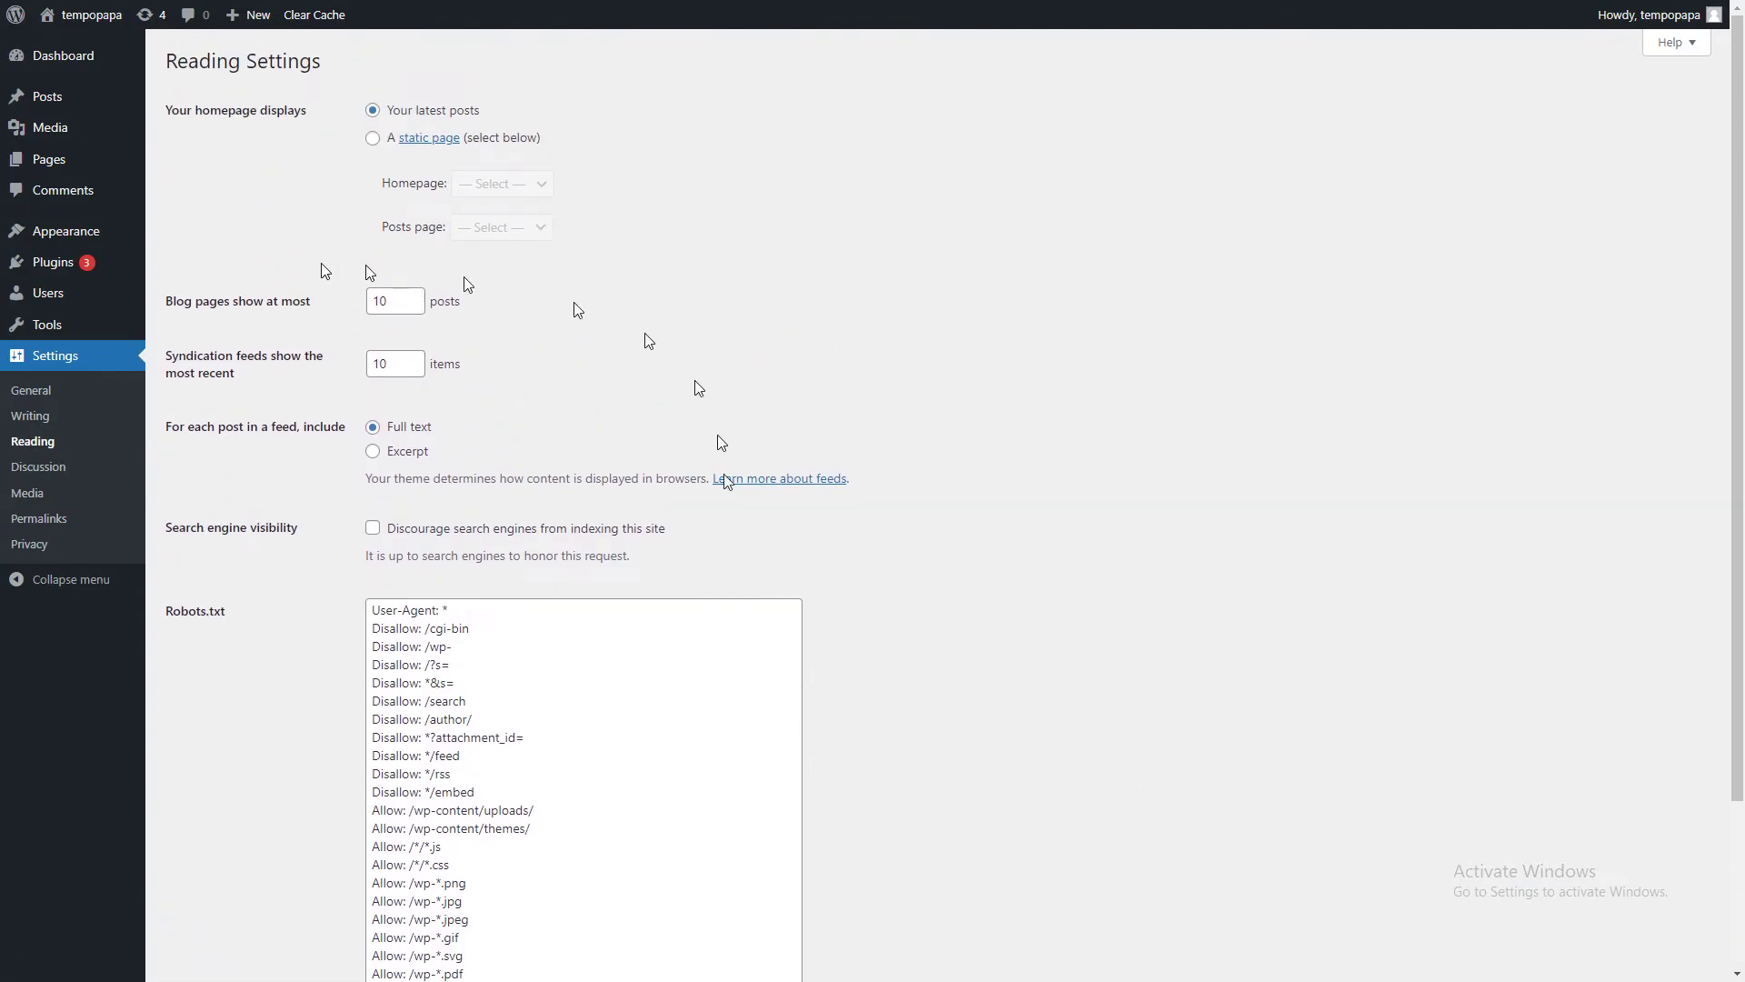
{"action": "left_click", "coordinate": [374, 612]}
{"action": "left_click_drag", "start_coordinate": [374, 614], "coordinate": [343, 588]}
{"action": "left_click", "coordinate": [336, 677]}
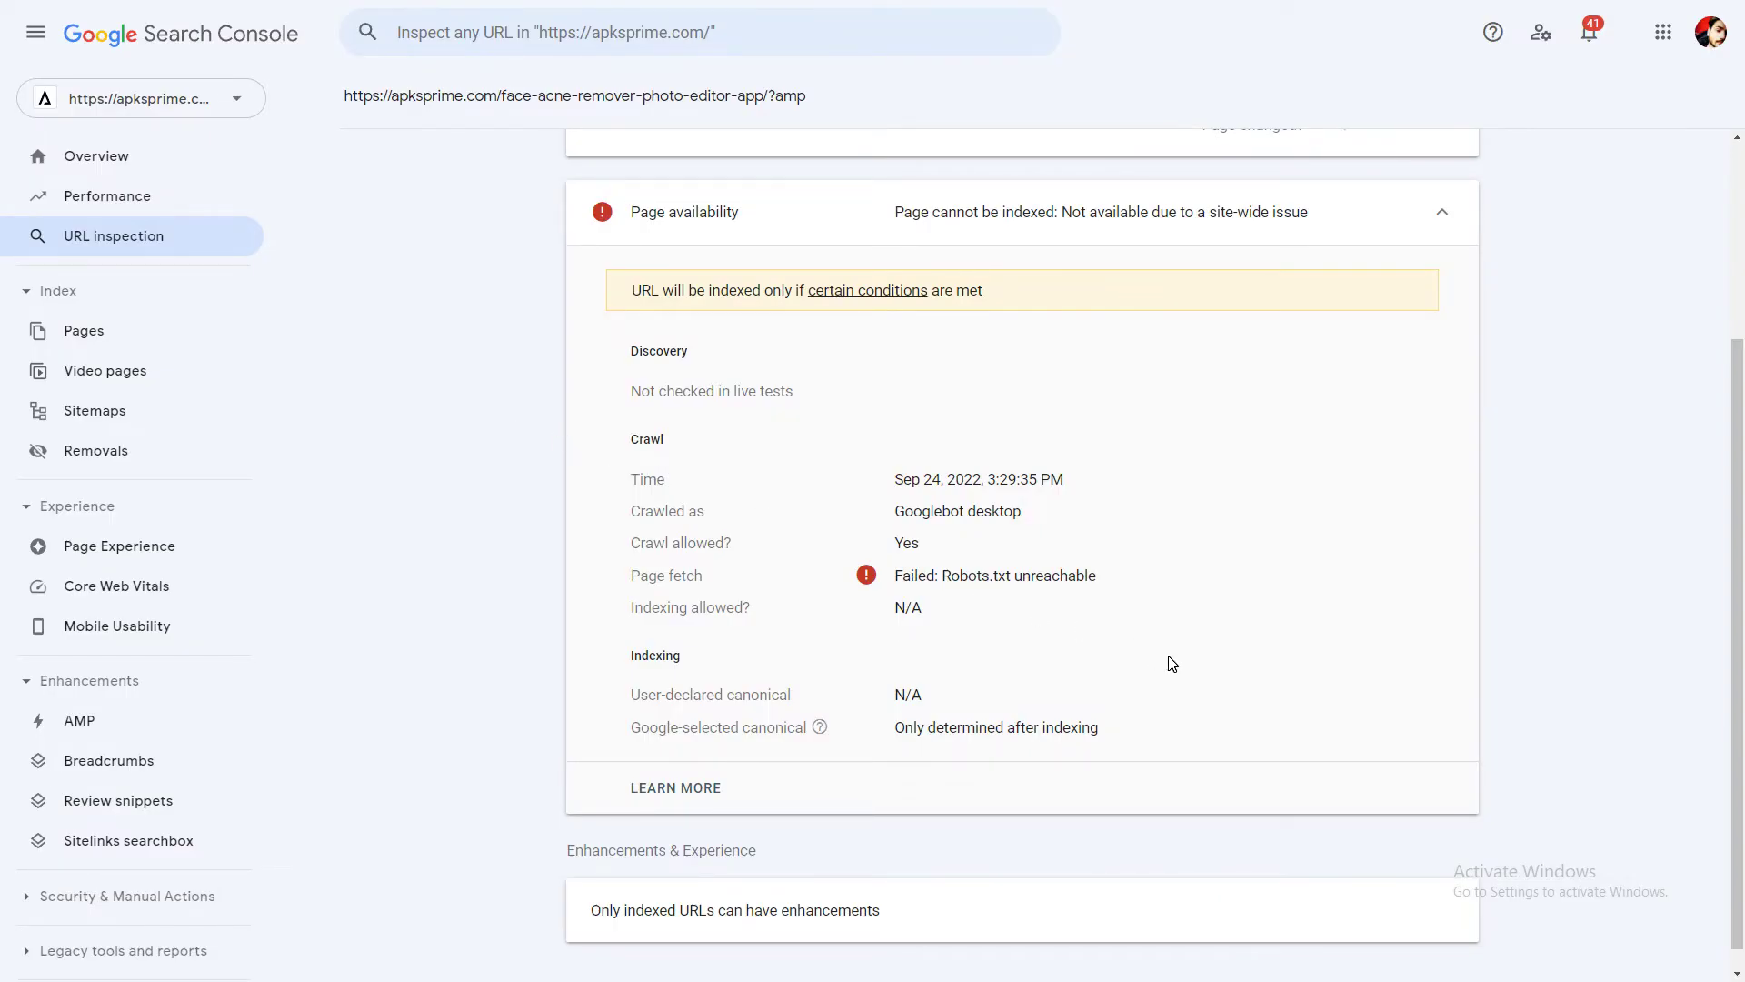
Scroll through the Search Console live test results, still showing the URL unavailable to Google.
{"action": "scroll", "coordinate": [1171, 662], "scroll_direction": "up", "scroll_amount": 3}
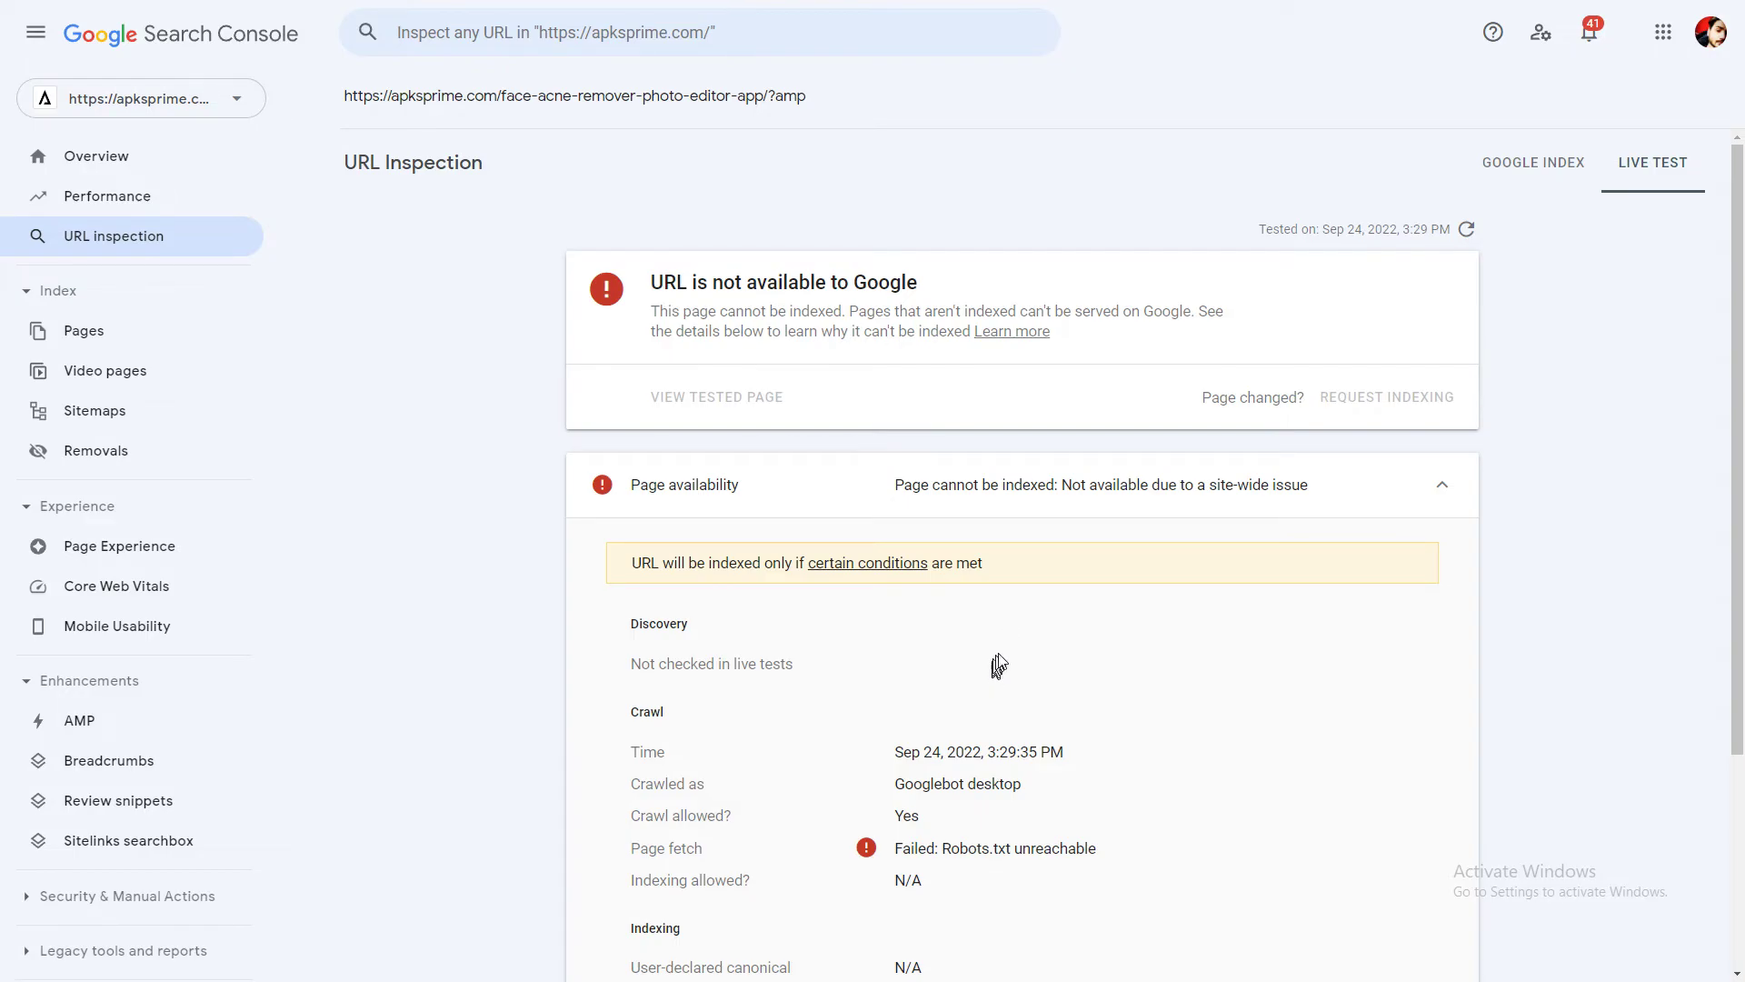
{"action": "scroll", "coordinate": [1550, 652], "scroll_direction": "down", "scroll_amount": 2}
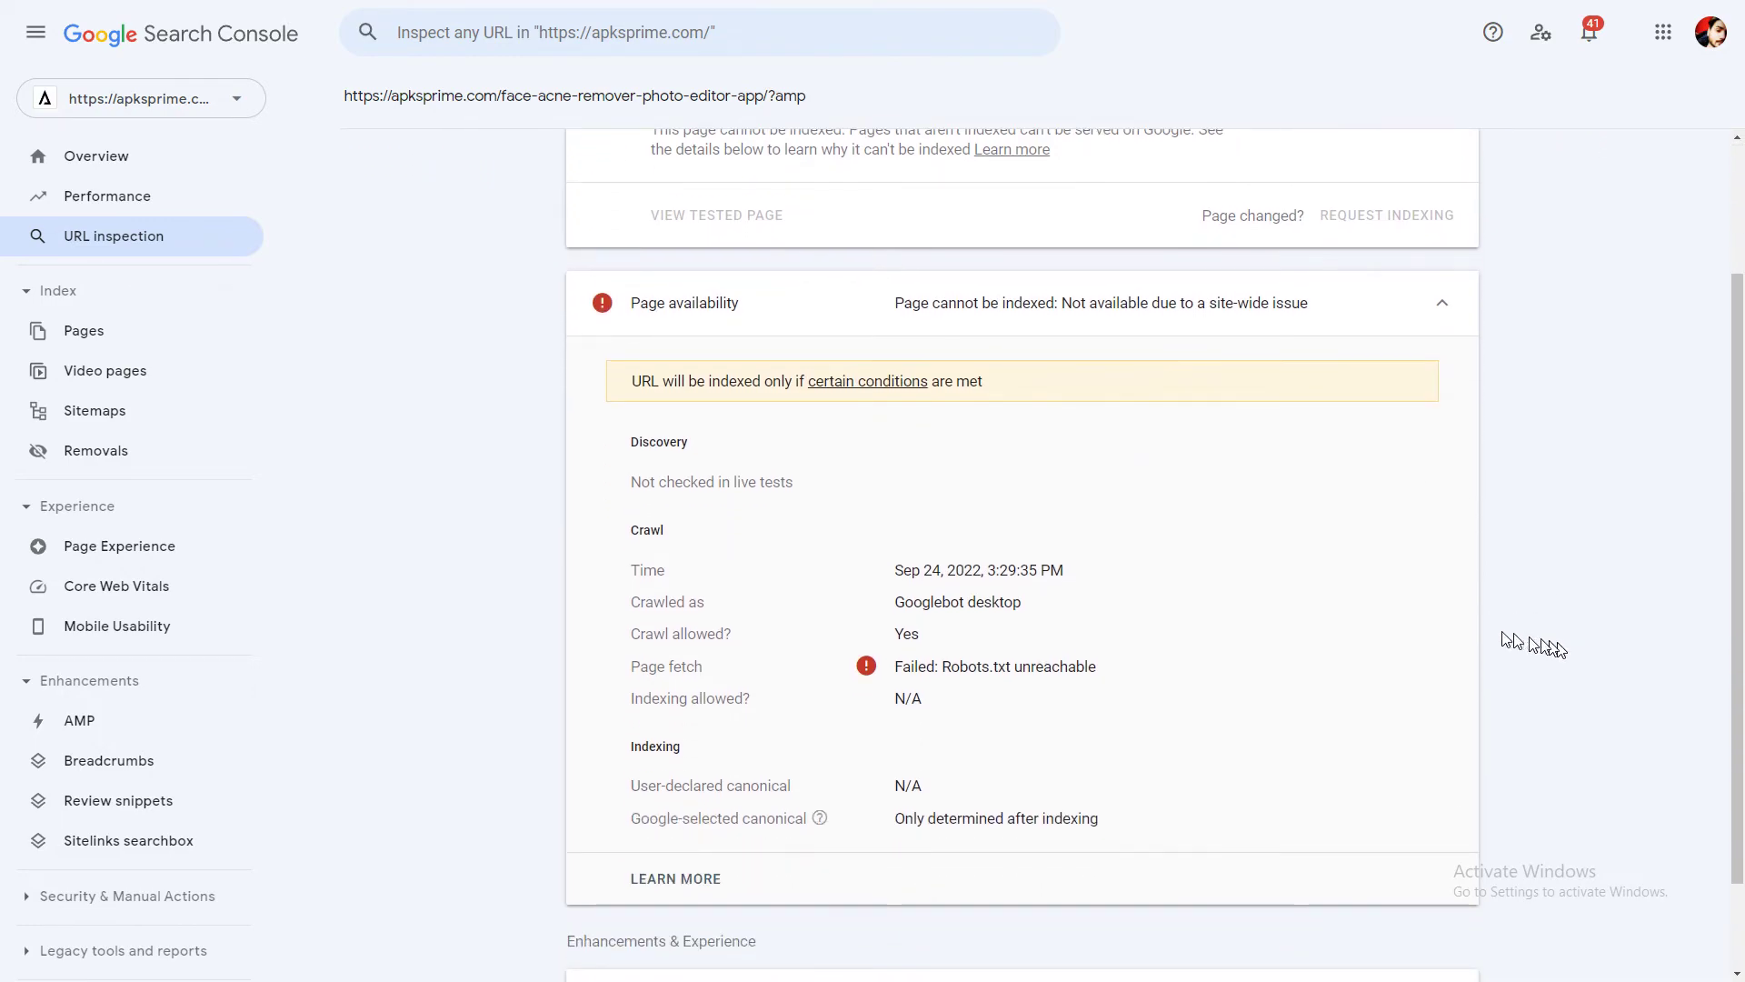
{"action": "scroll", "coordinate": [1536, 646], "scroll_direction": "up", "scroll_amount": 2}
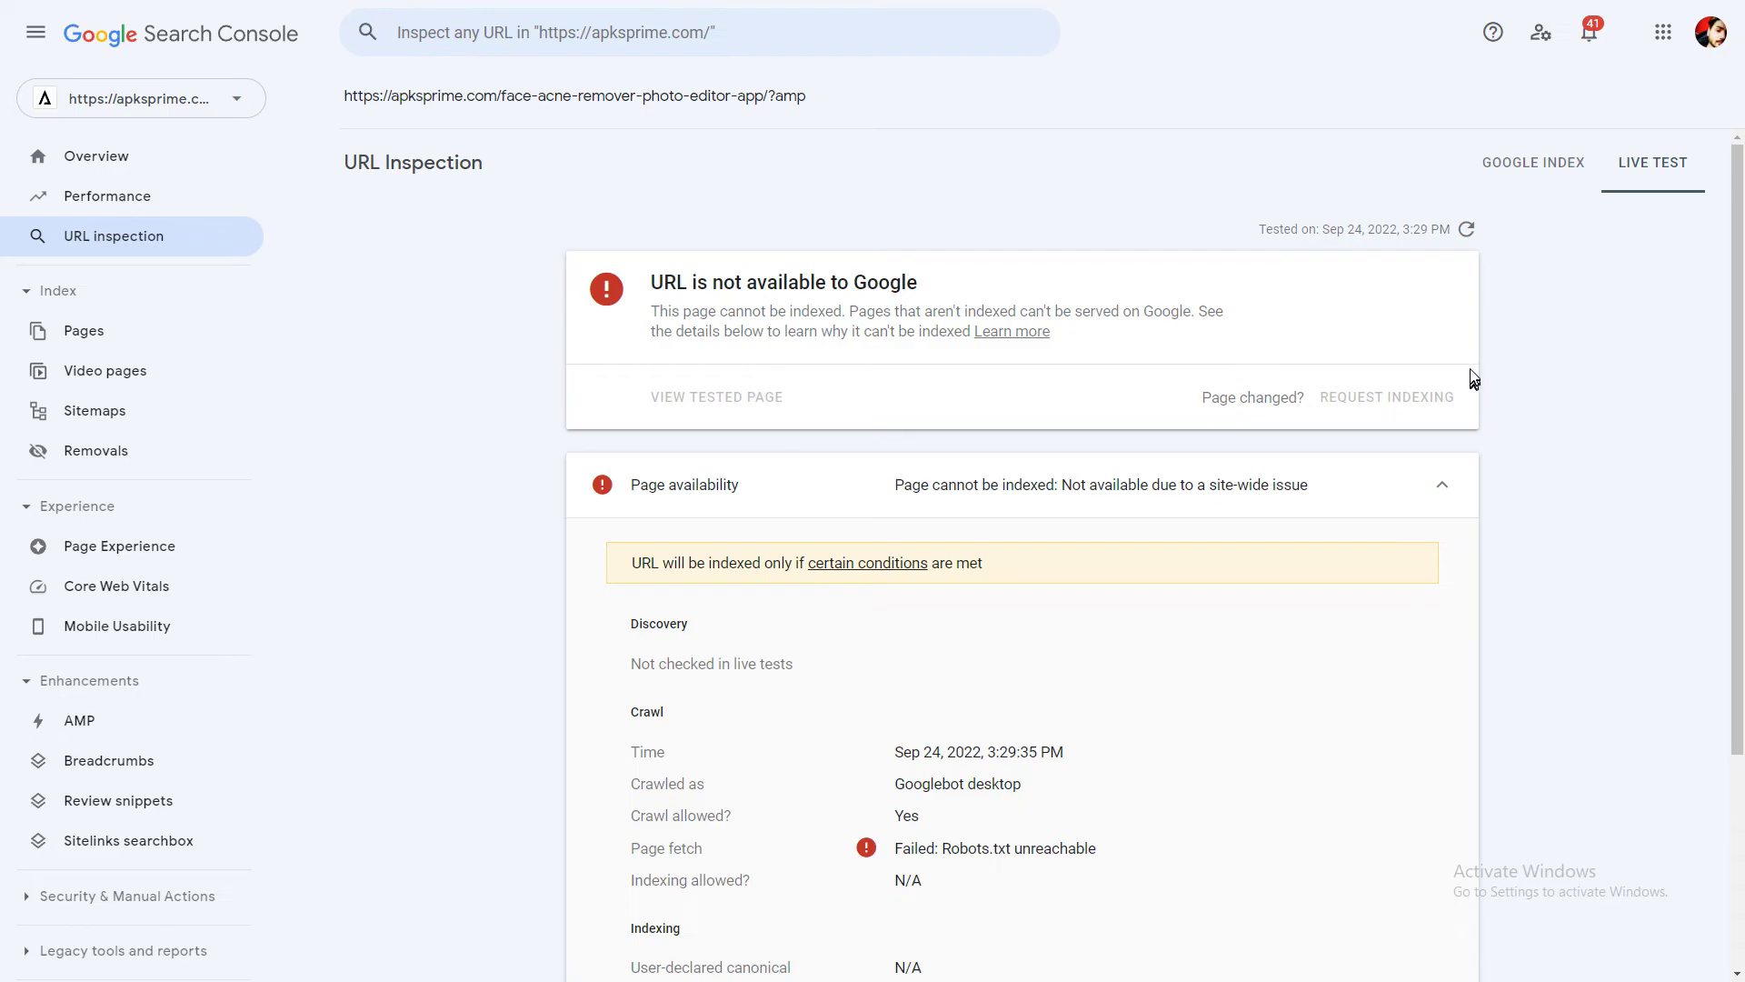